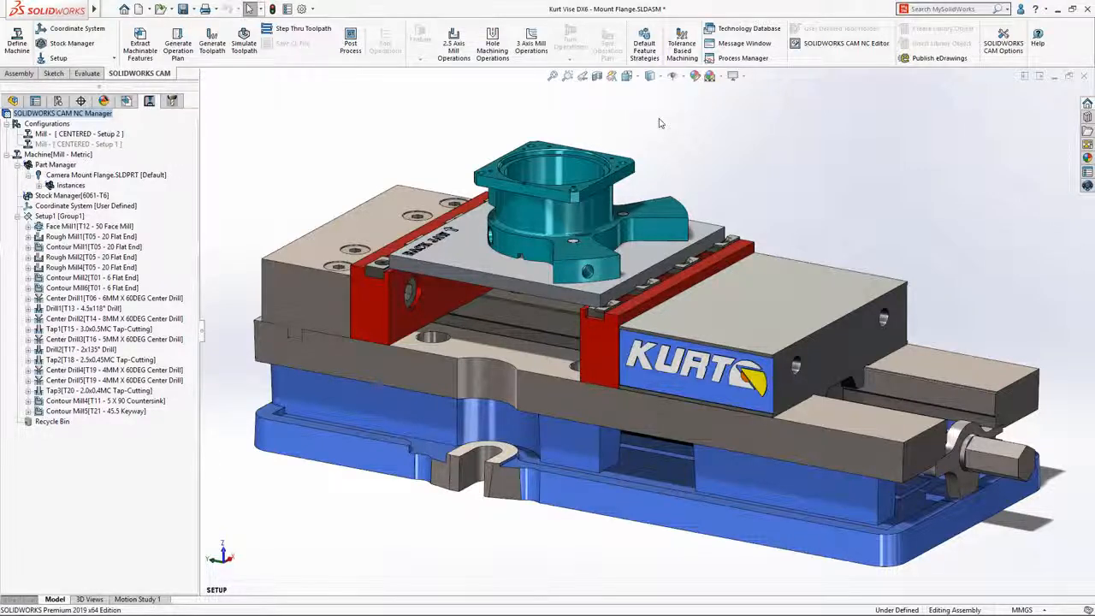
Show the saved STOCK view, preview the milling operations' toolpaths, and activate the CENTERED - Setup 1 mill configuration.
{"action": "left_click", "coordinate": [650, 75]}
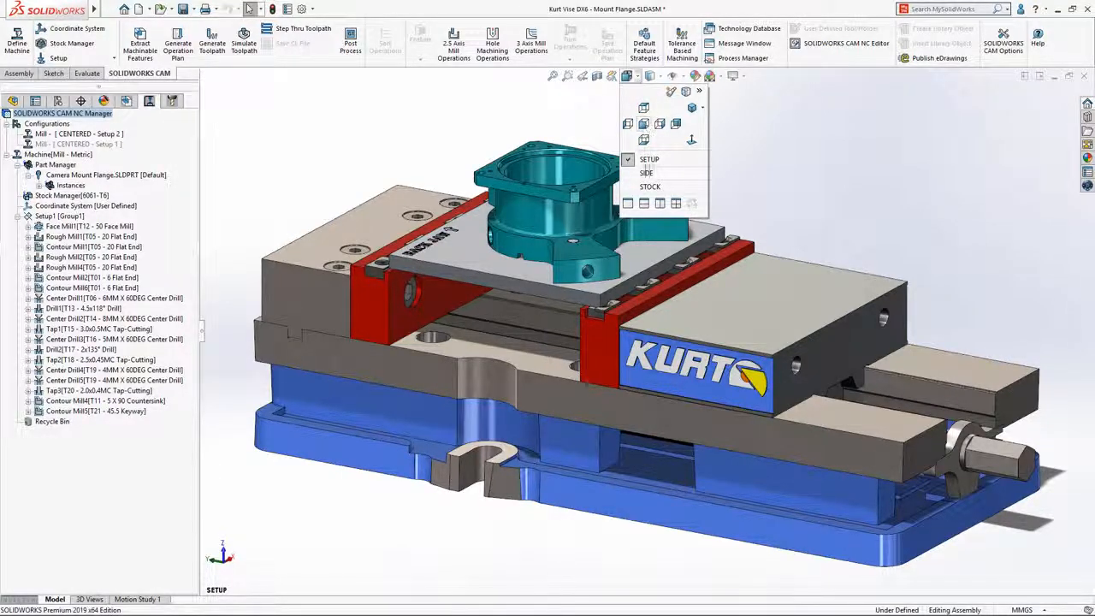
{"action": "left_click", "coordinate": [648, 186]}
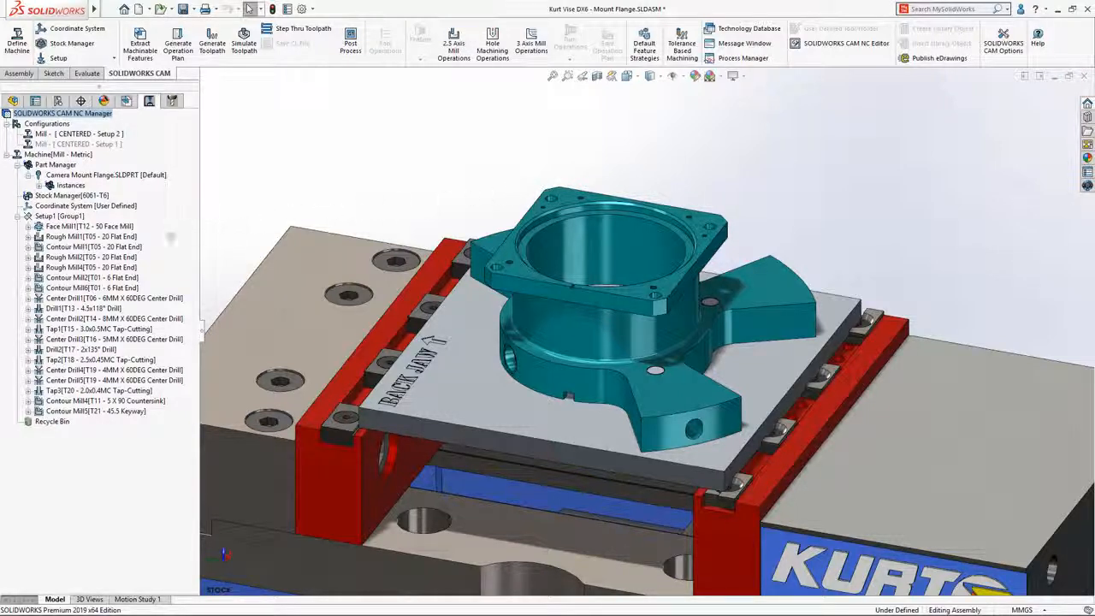
{"action": "mouse_move", "coordinate": [124, 247]}
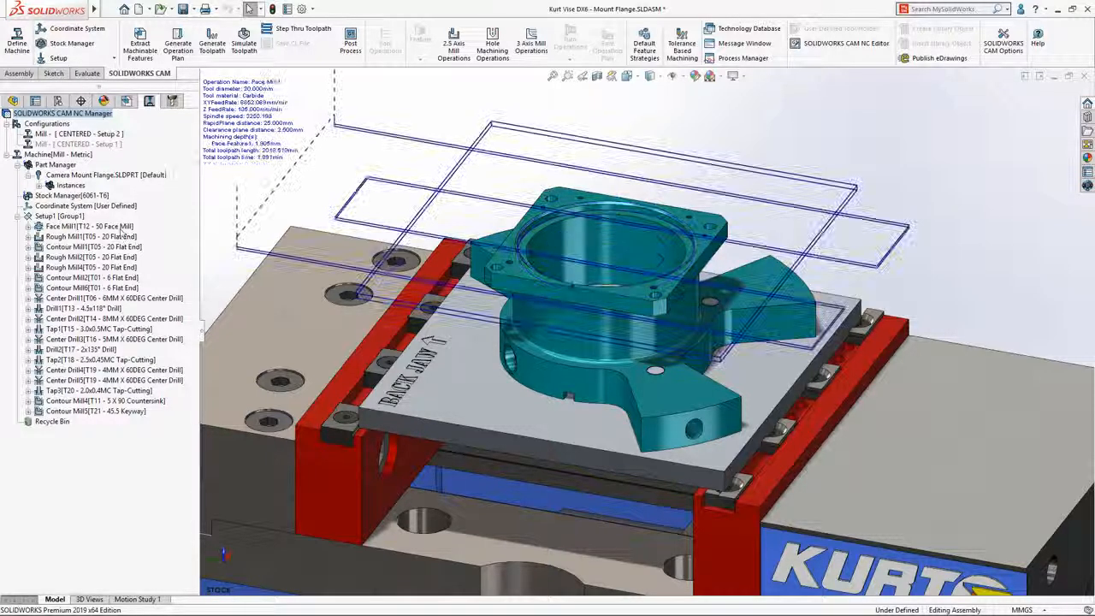
{"action": "double_click", "coordinate": [107, 146]}
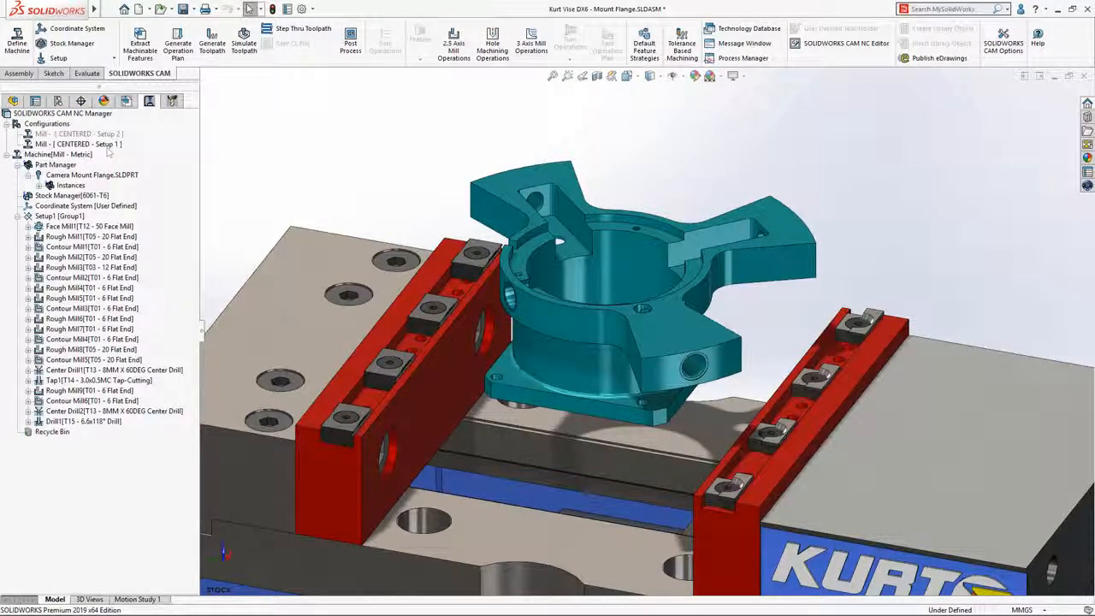
Edit the Contour Mill1 operation in the SIDE view and set its tool's non-cutting portion type to Neck.
{"action": "mouse_move", "coordinate": [113, 229]}
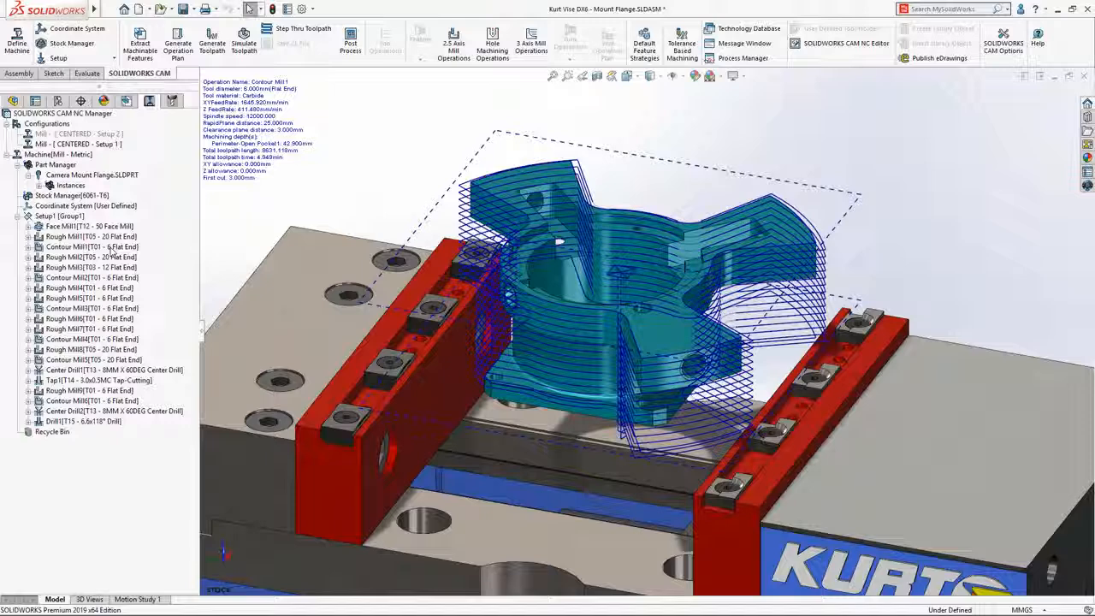
{"action": "right_click", "coordinate": [111, 248]}
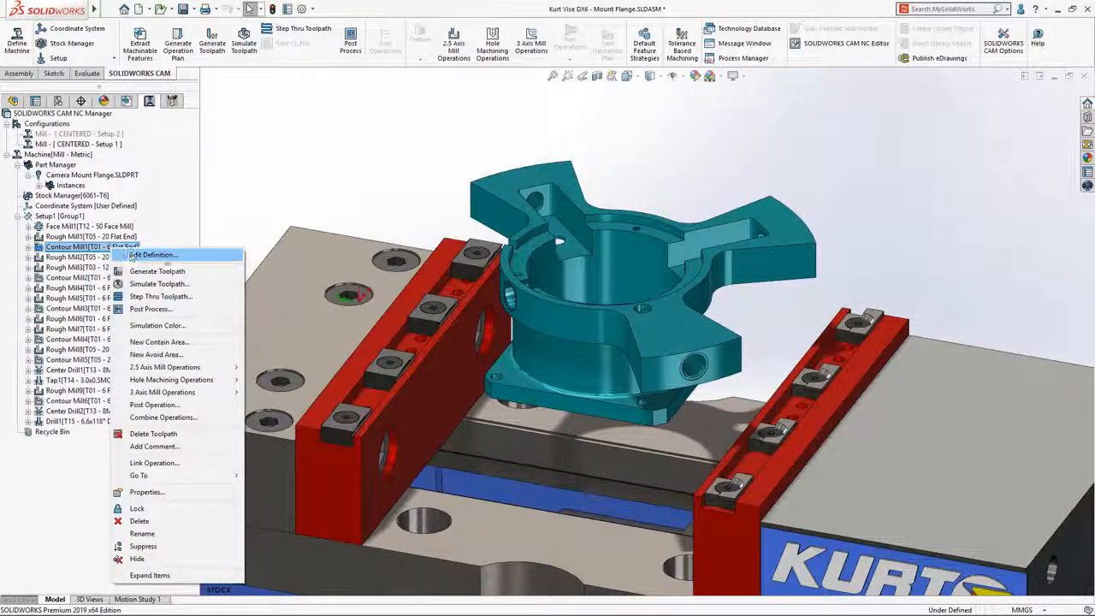
{"action": "left_click", "coordinate": [163, 256]}
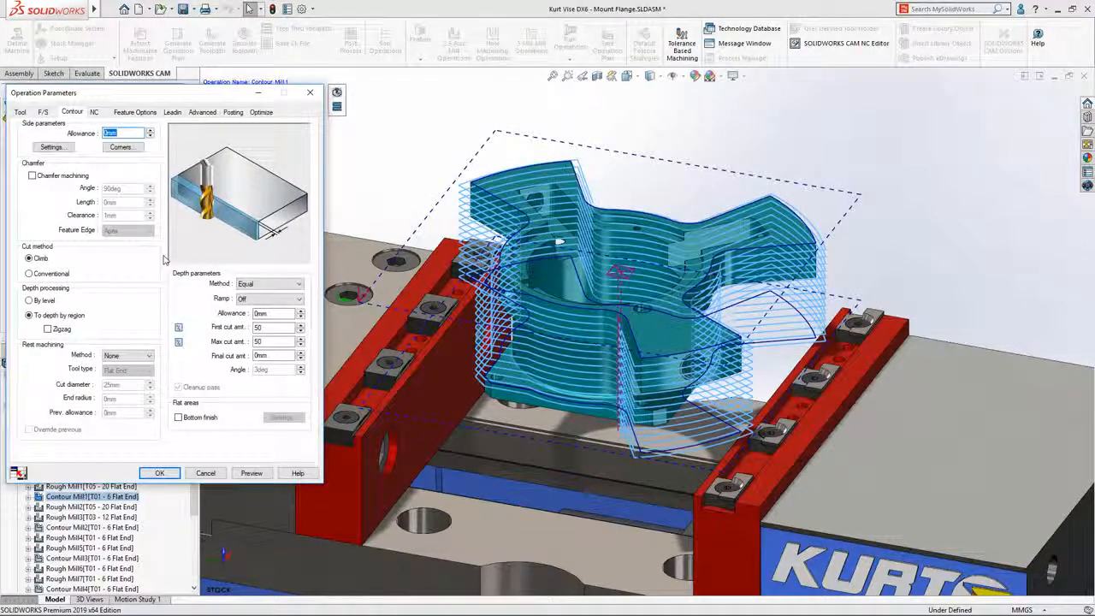
{"action": "left_click", "coordinate": [638, 77]}
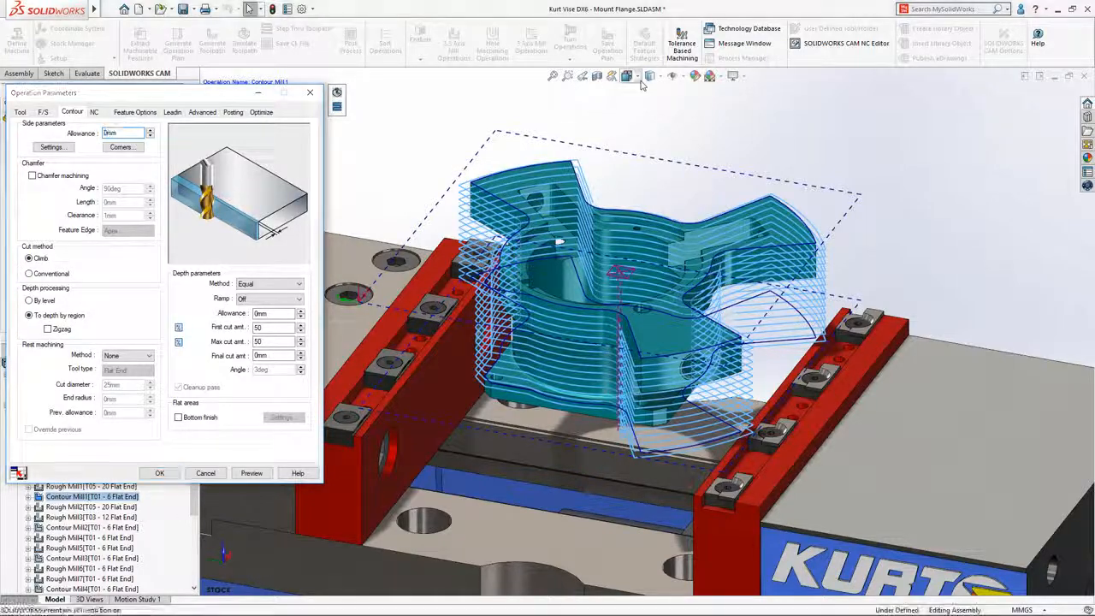
{"action": "left_click", "coordinate": [643, 123]}
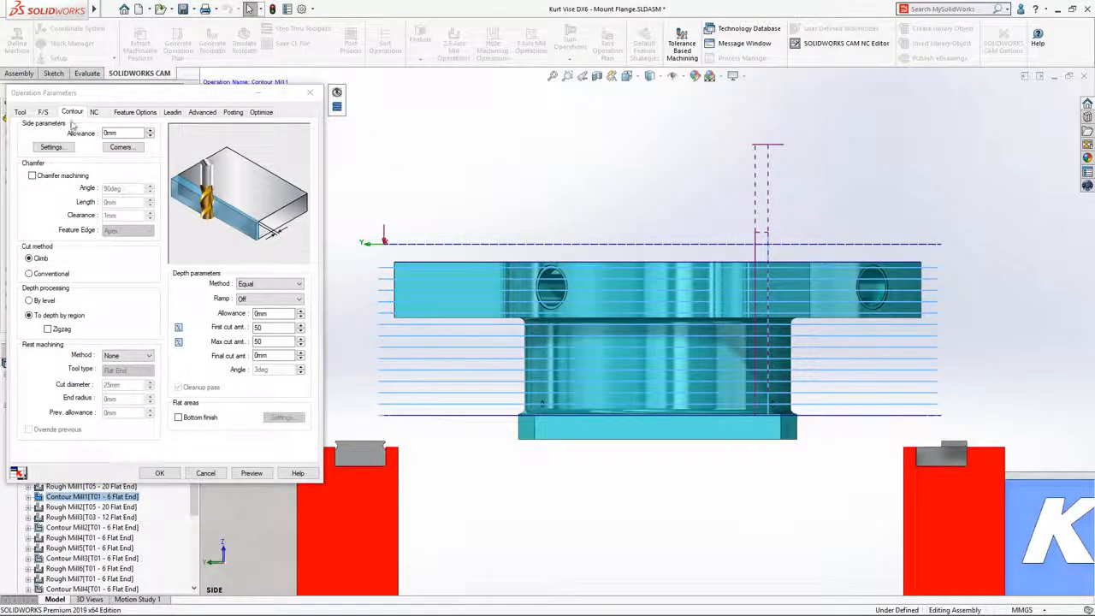
{"action": "left_click", "coordinate": [20, 112]}
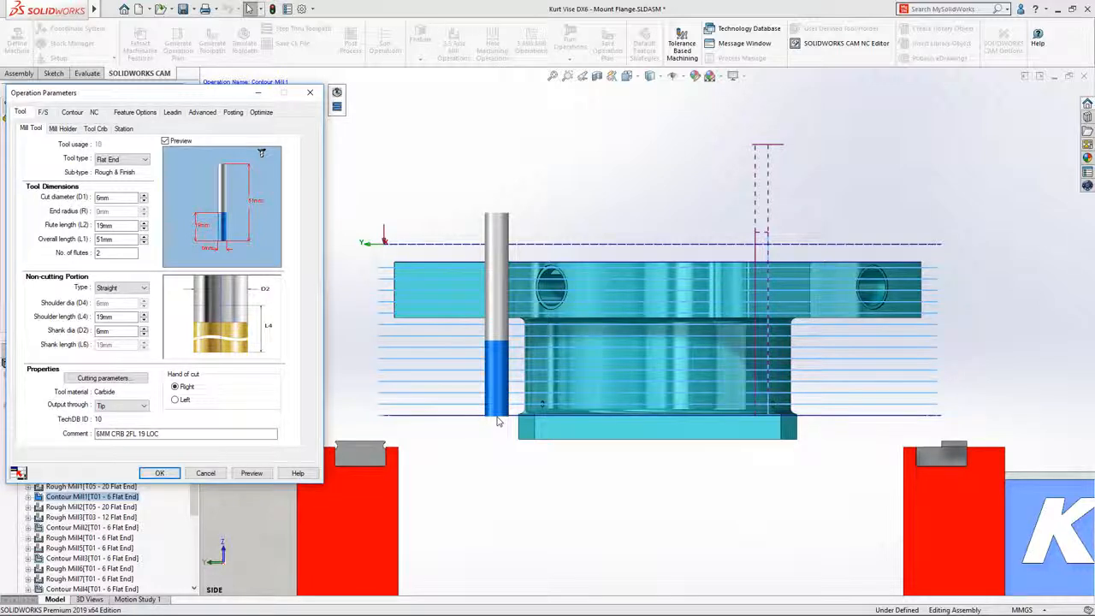
{"action": "left_click", "coordinate": [127, 288]}
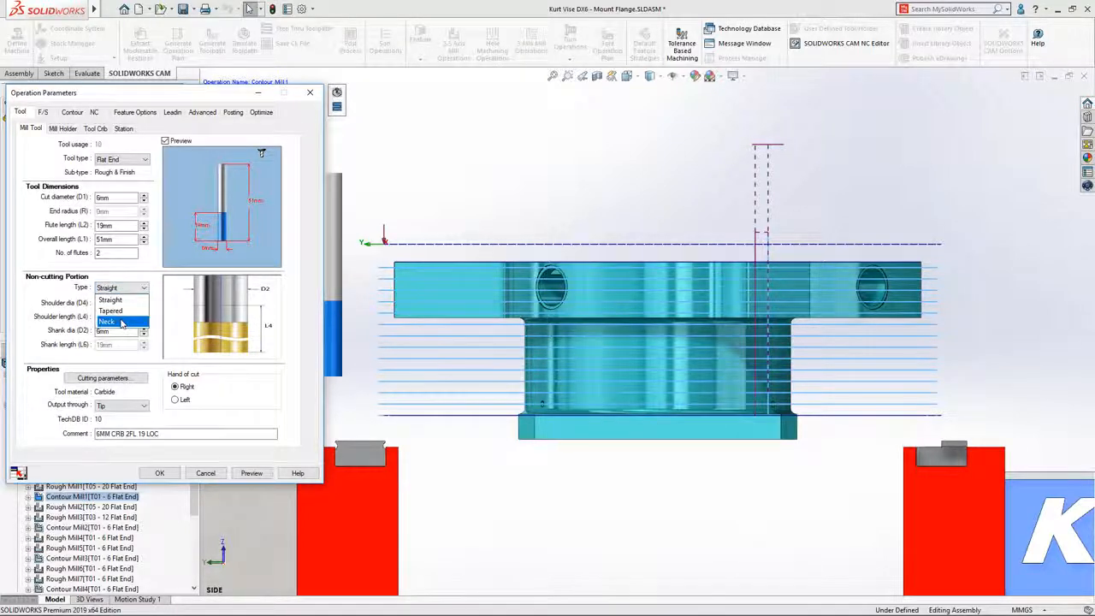
{"action": "left_click", "coordinate": [121, 321]}
Set the flat end mill's overall length to 80 mm, shoulder diameter to 4 mm and shank length to 49 mm.
{"action": "double_click", "coordinate": [114, 239]}
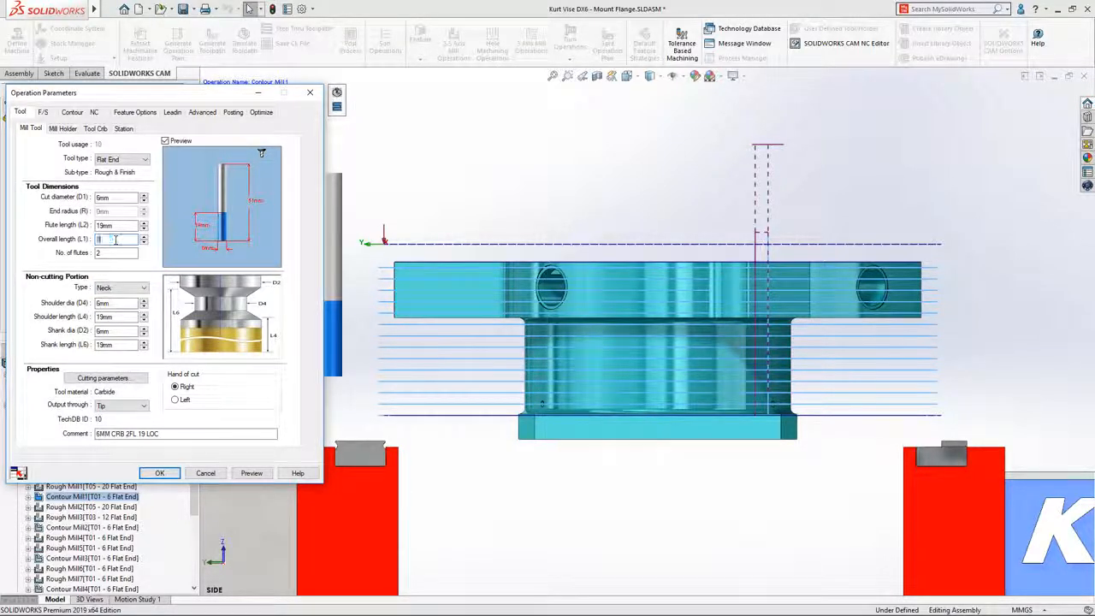
{"action": "type", "text": "80"}
{"action": "double_click", "coordinate": [119, 303]}
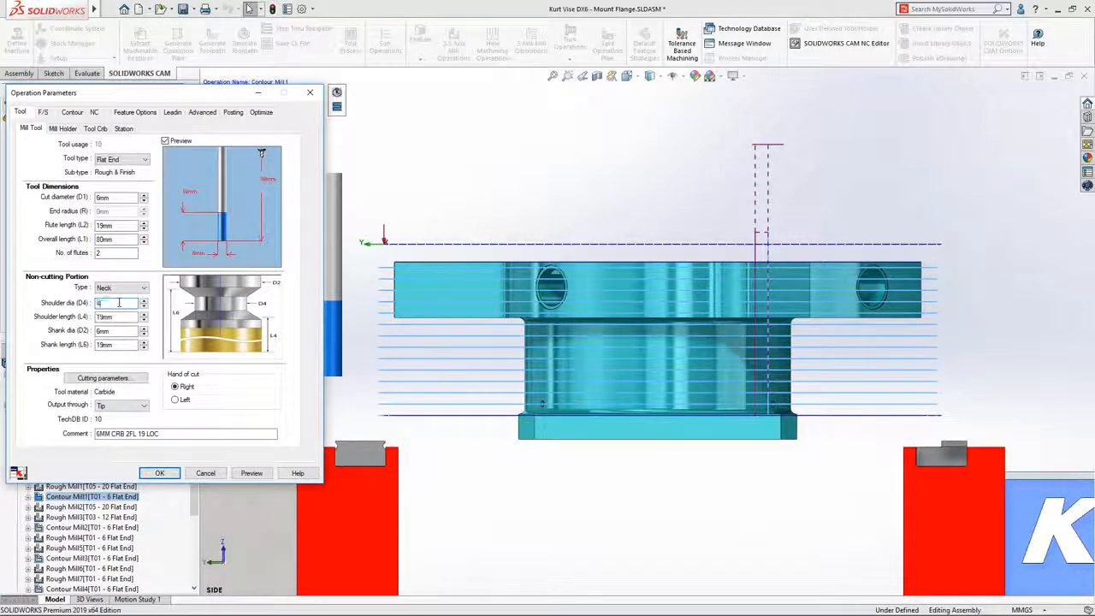
{"action": "type", "text": "4"}
{"action": "double_click", "coordinate": [115, 344]}
{"action": "type", "text": "49"}
{"action": "left_click", "coordinate": [115, 331]}
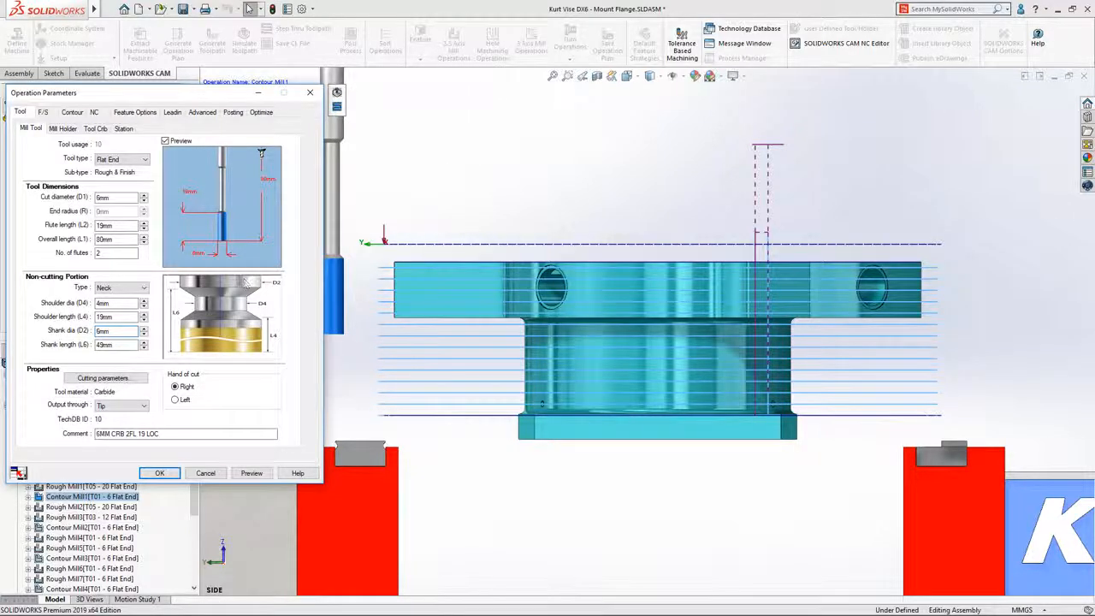
Set the tool's protrusion from the mill holder to 55 mm.
{"action": "left_click", "coordinate": [63, 129]}
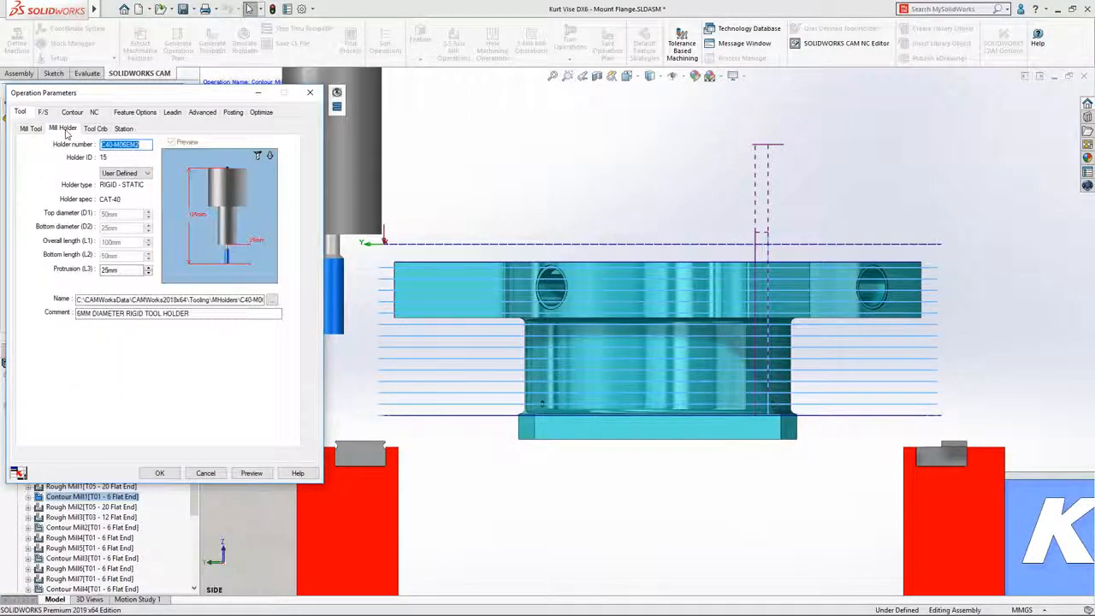
{"action": "double_click", "coordinate": [118, 269]}
{"action": "type", "text": "55"}
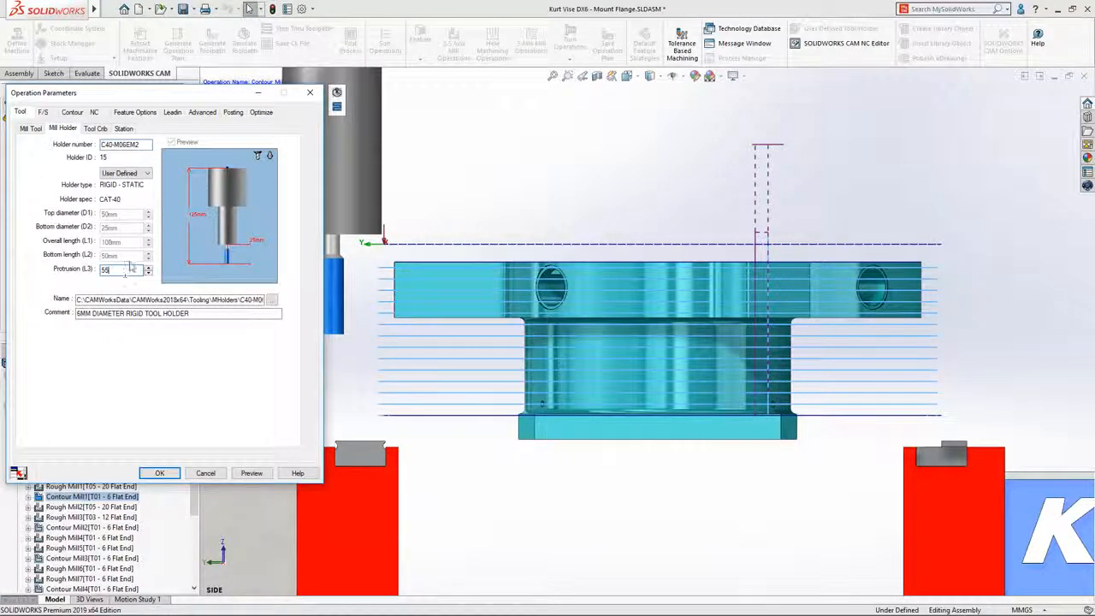
{"action": "key", "text": "Tab"}
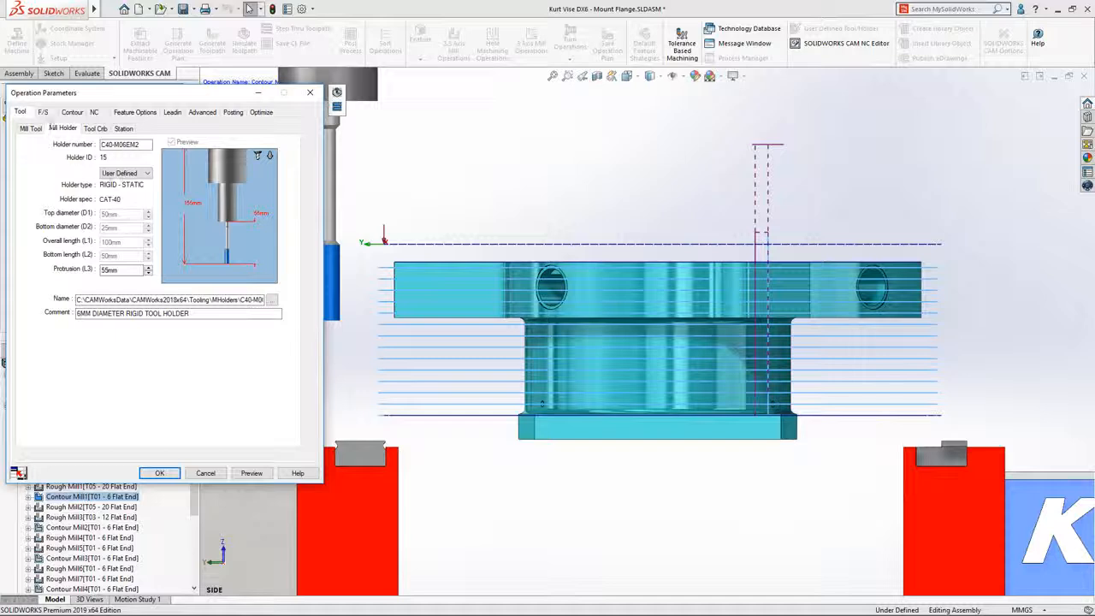
Enable corner slowdown in the Contour Mill1 feed settings and accept the parameters, adding the modified cutter as a new tool.
{"action": "left_click", "coordinate": [42, 112]}
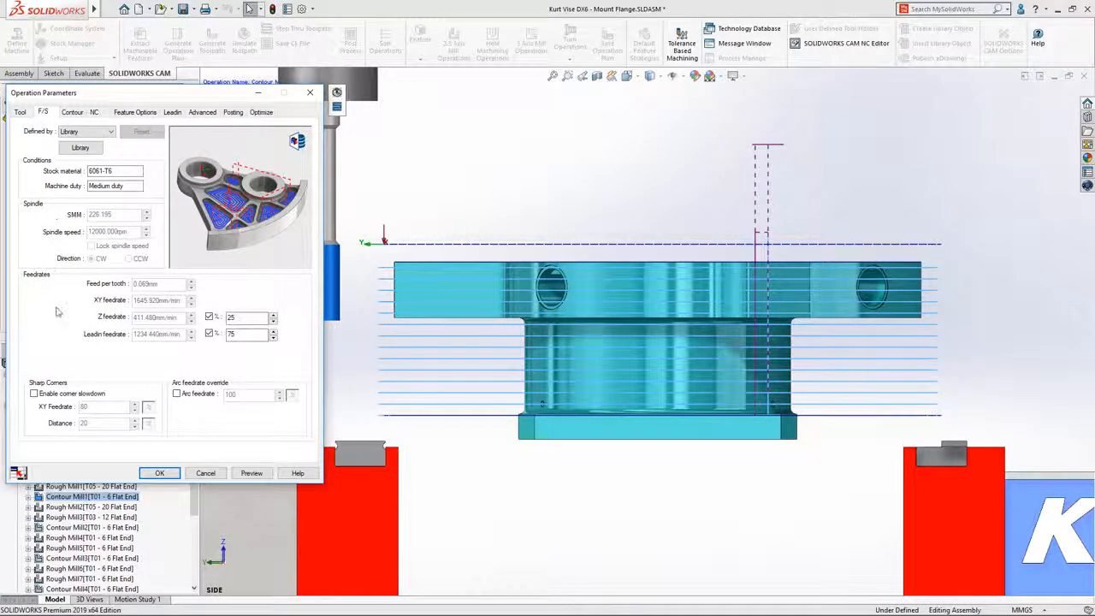
{"action": "left_click", "coordinate": [35, 393]}
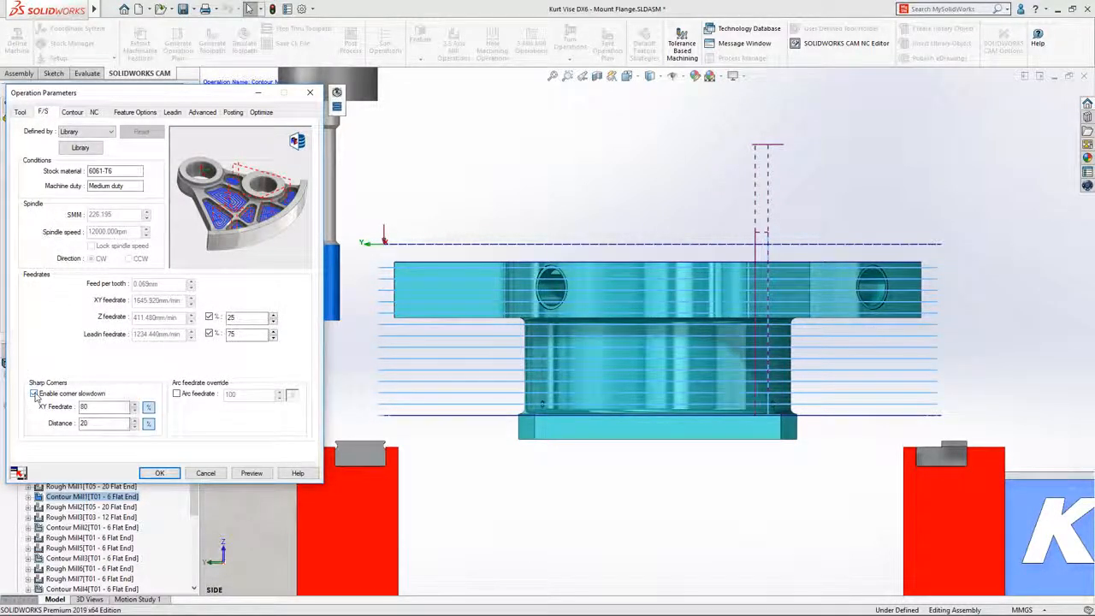
{"action": "left_click", "coordinate": [160, 474]}
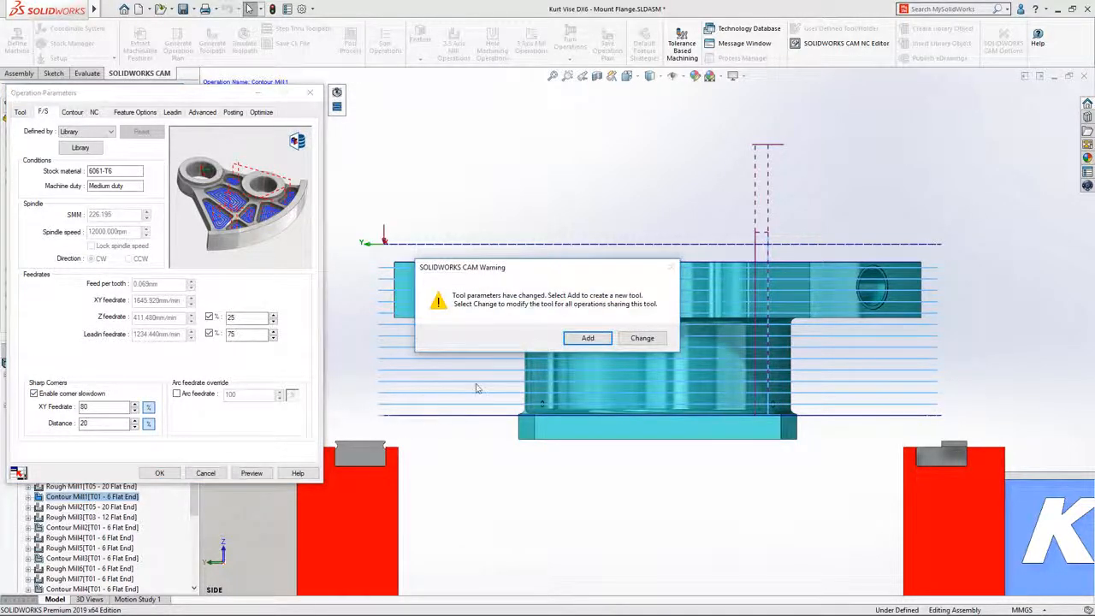
{"action": "left_click", "coordinate": [578, 340]}
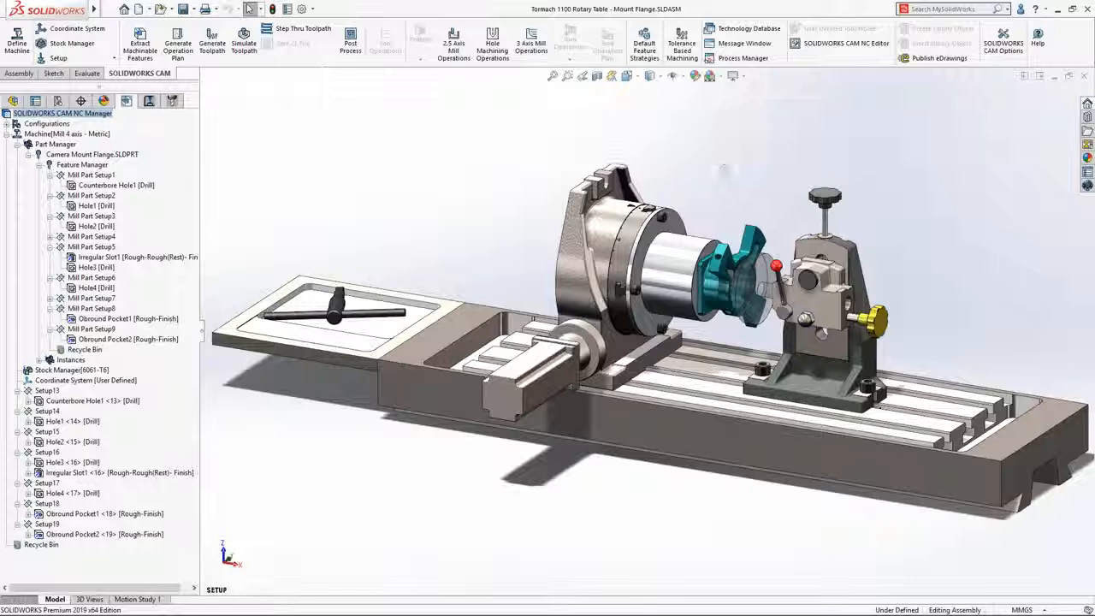
Open the Technology Database's default feature strategies for milling and select the 4 Axis Rotary Table set.
{"action": "left_click", "coordinate": [567, 75]}
{"action": "left_click_drag", "start_coordinate": [617, 193], "coordinate": [834, 350]}
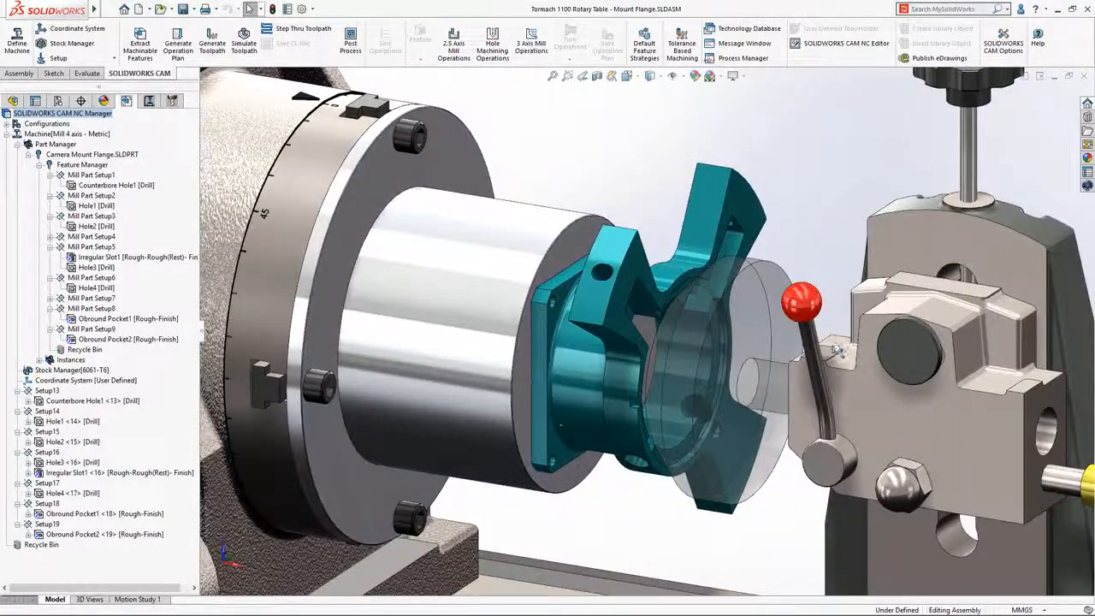
{"action": "left_click", "coordinate": [745, 31]}
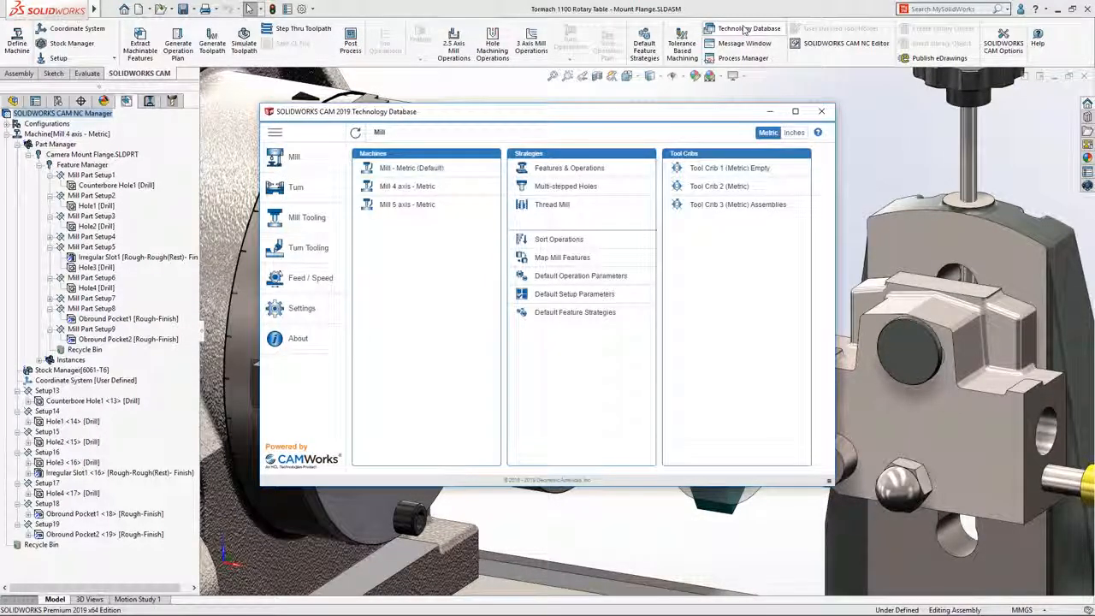
{"action": "left_click", "coordinate": [584, 313]}
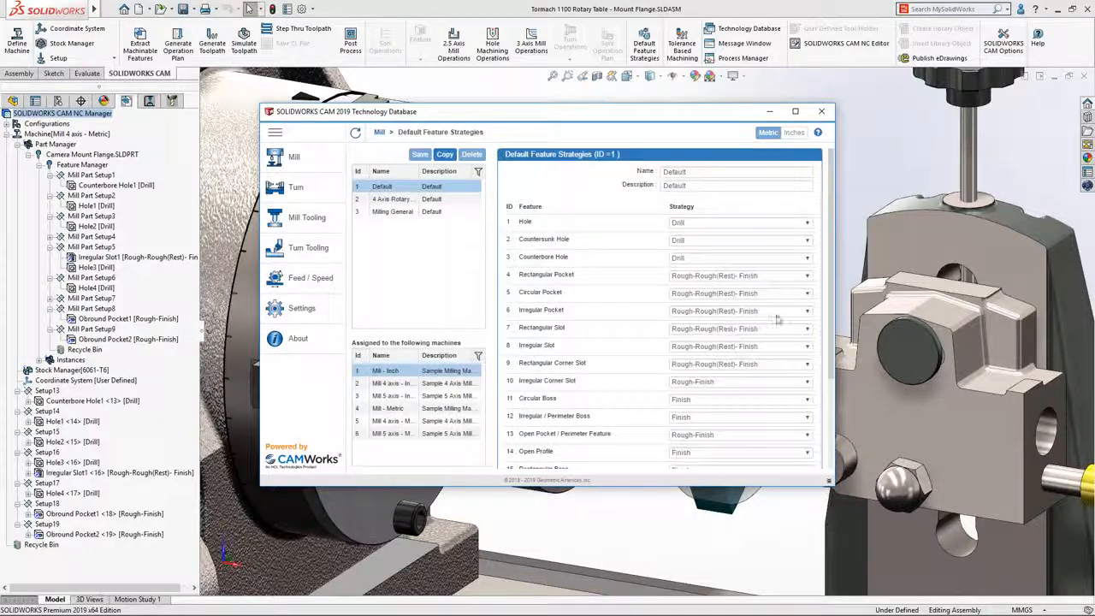
{"action": "mouse_move", "coordinate": [830, 315]}
{"action": "left_mouse_down"}
{"action": "mouse_move", "coordinate": [835, 383]}
{"action": "mouse_move", "coordinate": [832, 313]}
{"action": "left_mouse_up"}
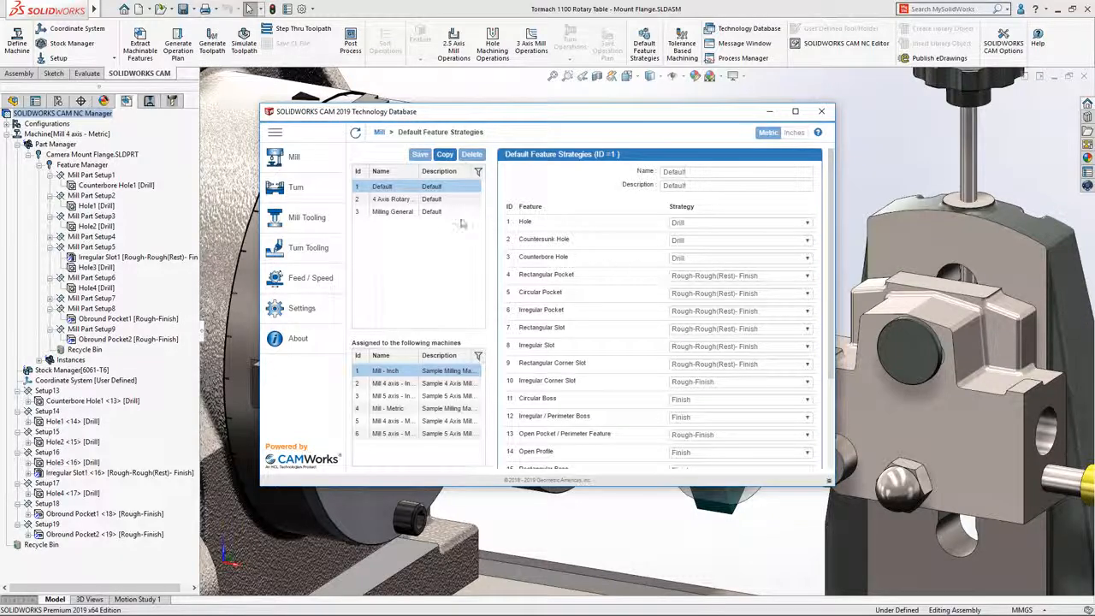
{"action": "left_click", "coordinate": [400, 200]}
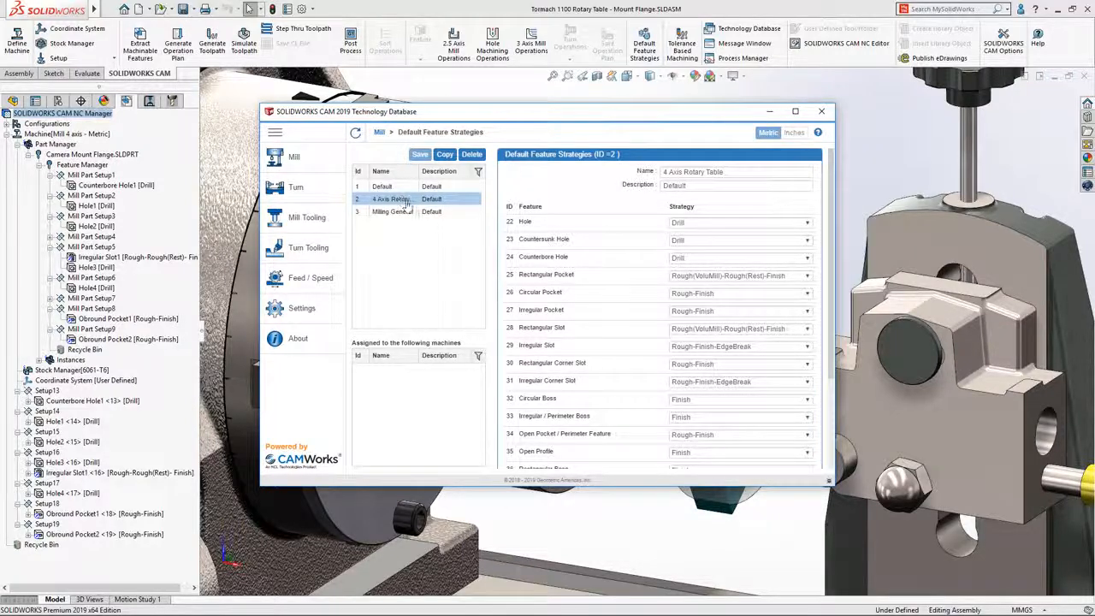
Set the Rectangular Corner Slot strategy to Rough-Finish-EdgeBreak and Circular Boss to Finish-EdgeBreak, and save the strategy set.
{"action": "left_click", "coordinate": [698, 368]}
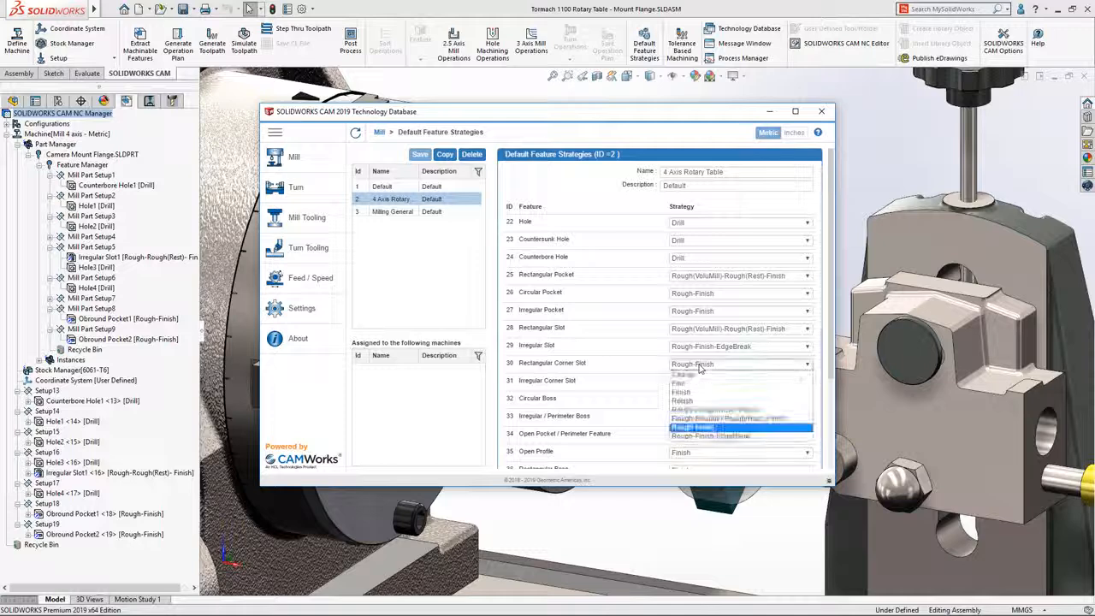
{"action": "left_click", "coordinate": [699, 437]}
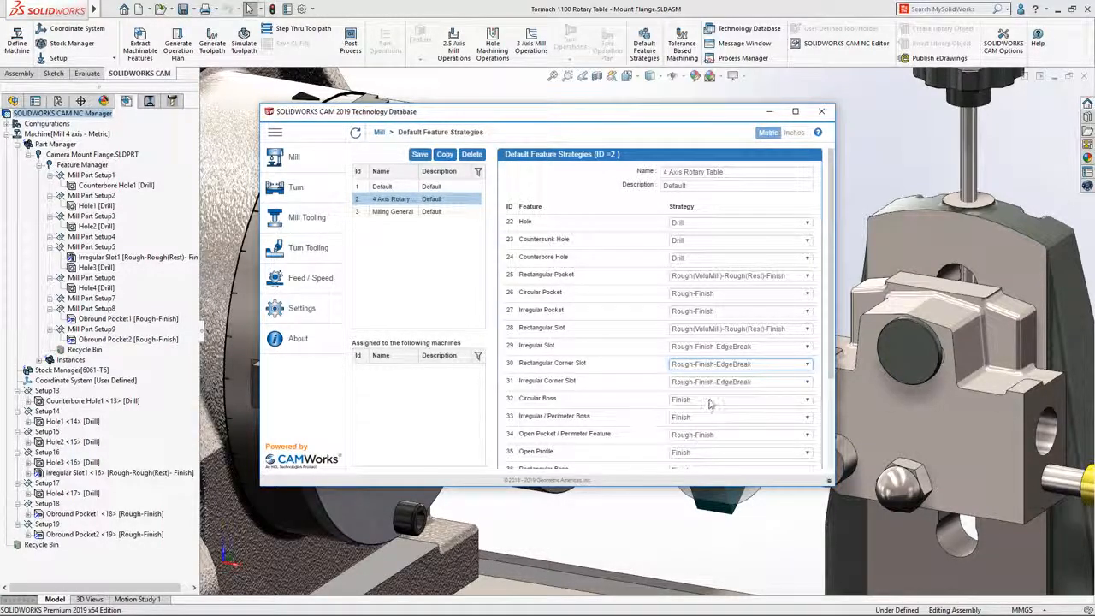
{"action": "left_click", "coordinate": [710, 400]}
{"action": "left_click", "coordinate": [707, 445]}
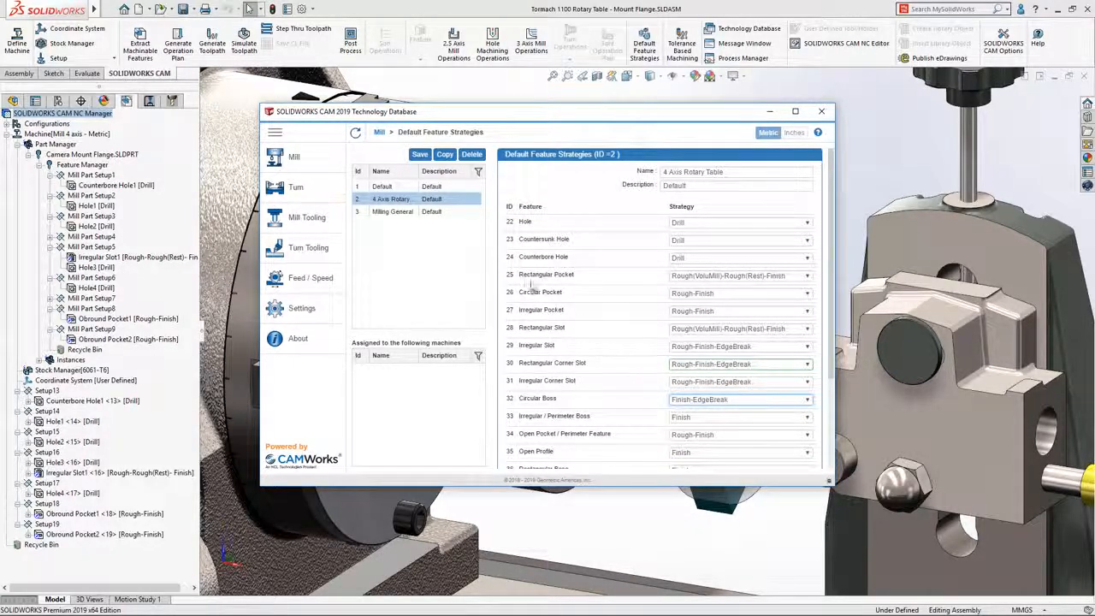
{"action": "left_click", "coordinate": [420, 155]}
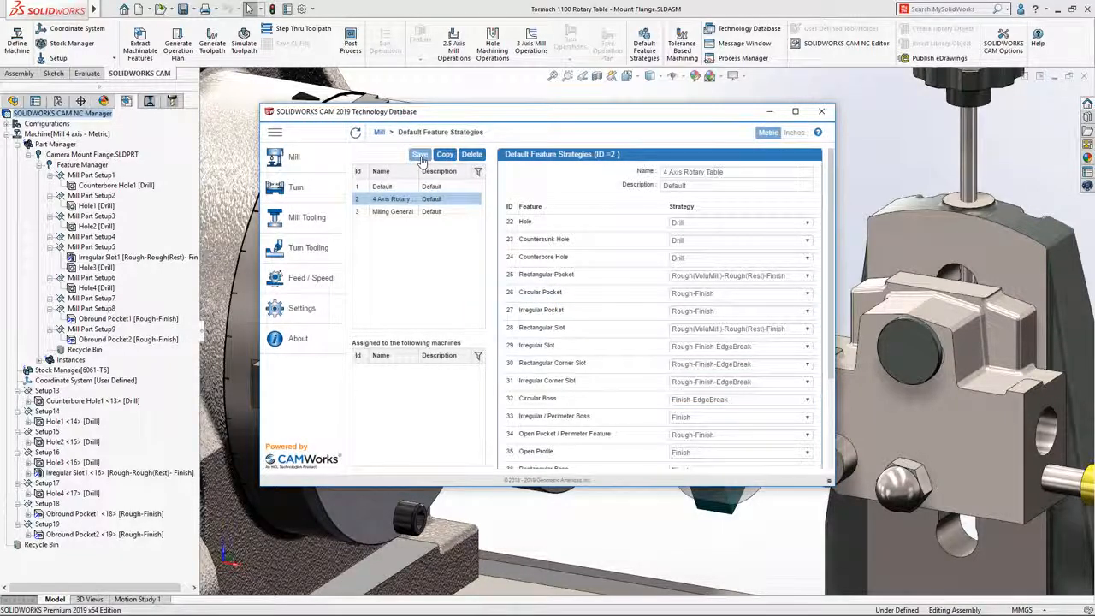
Assign 4 Axis Rotary Table as the default feature strategies of the Mill 4 axis - Metric machine.
{"action": "left_click", "coordinate": [294, 155]}
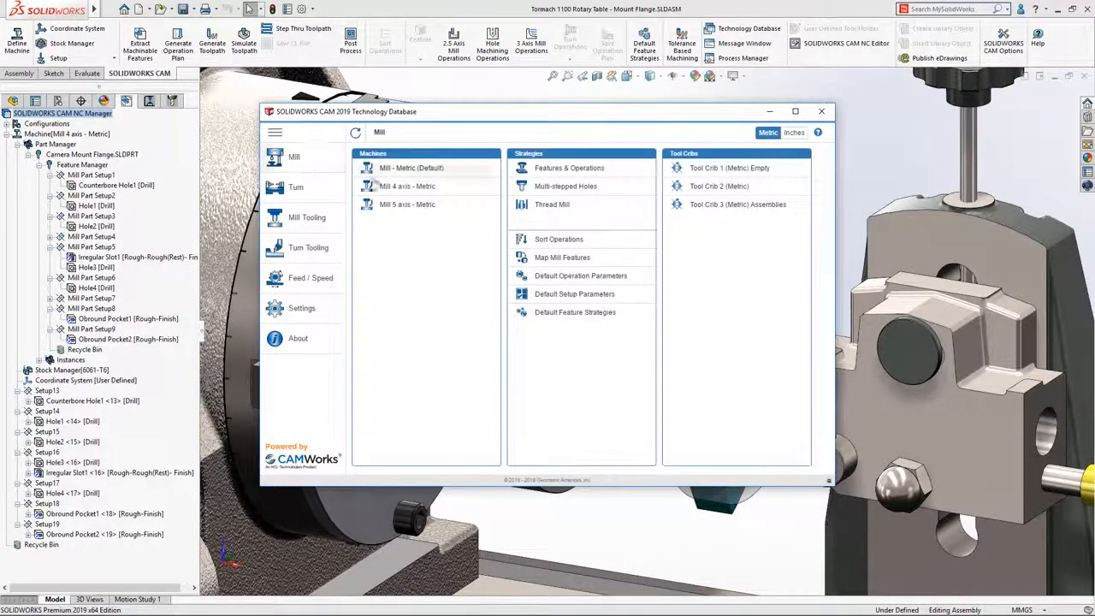
{"action": "left_click", "coordinate": [406, 187]}
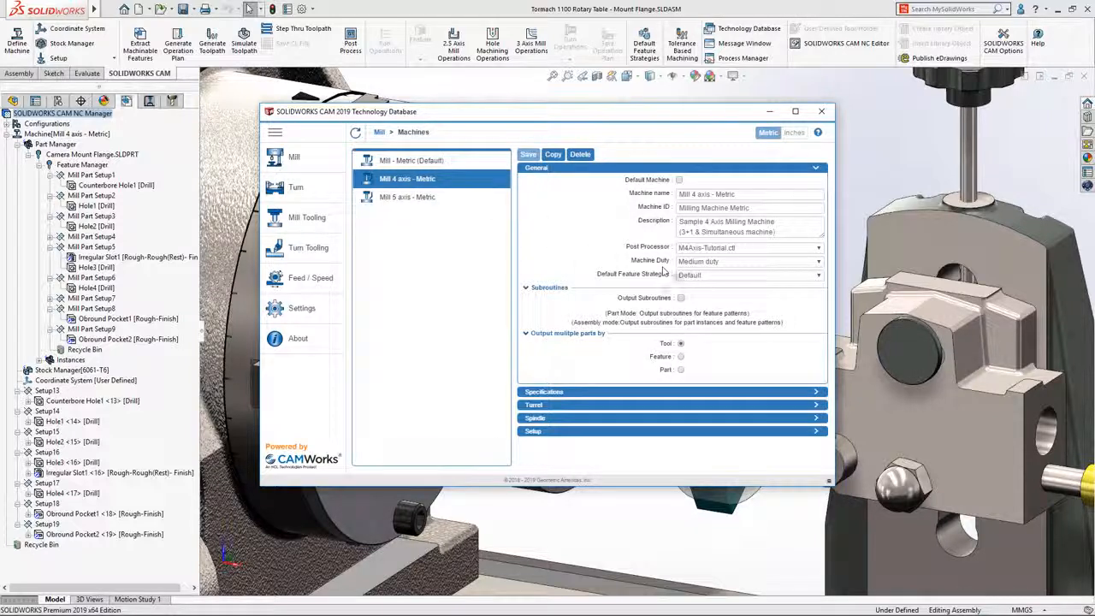
{"action": "left_click", "coordinate": [695, 276]}
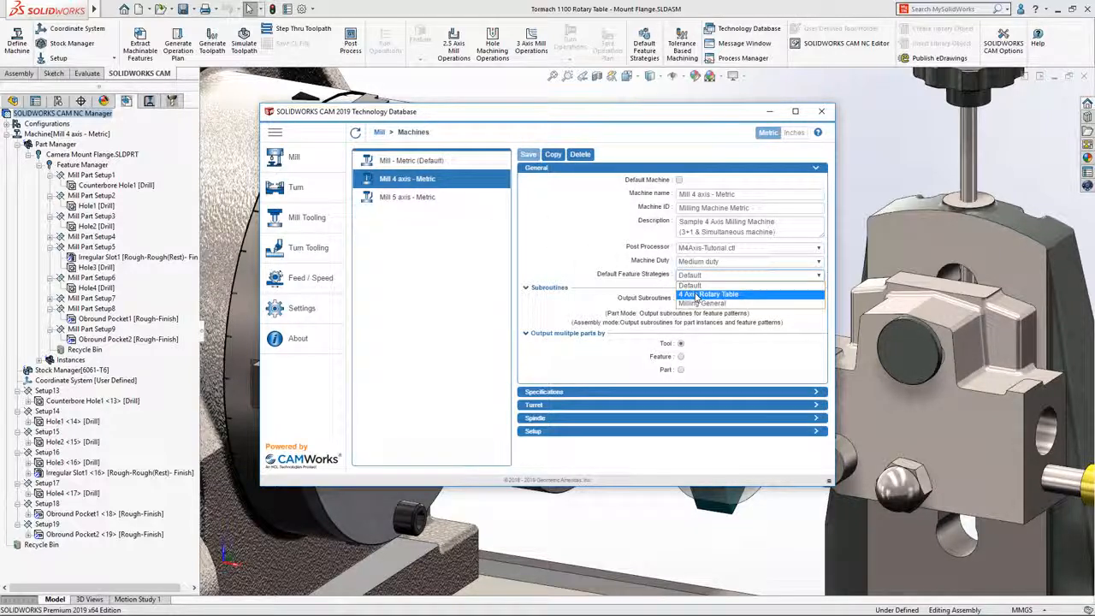
{"action": "left_click", "coordinate": [697, 294]}
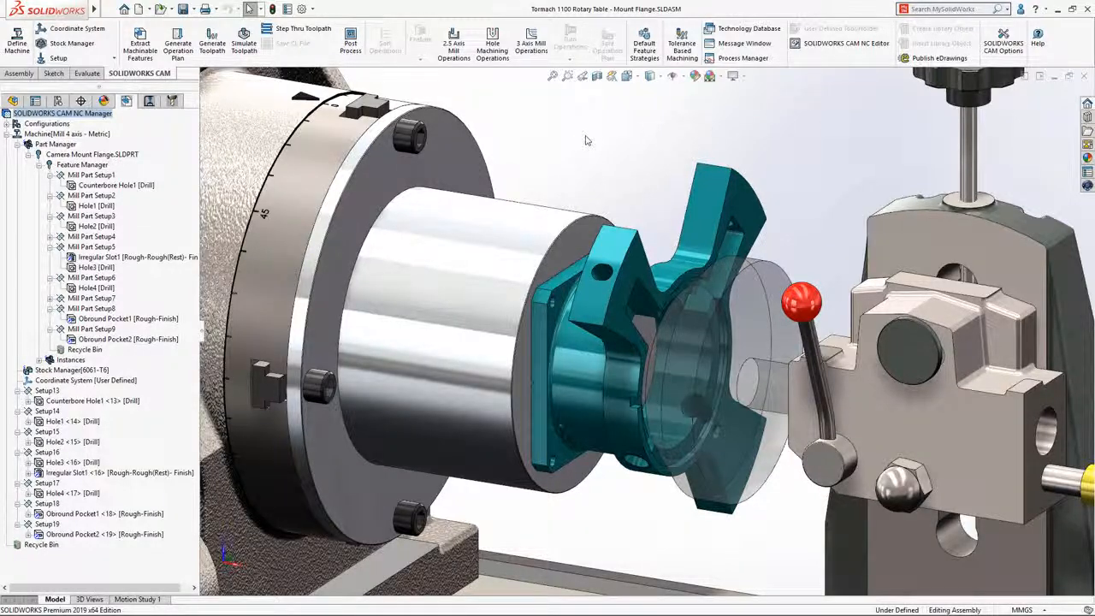
Open the end conditions of drill feature Hole2 and set Direction 1 to Blind with a 2 mm depth.
{"action": "left_click", "coordinate": [567, 75]}
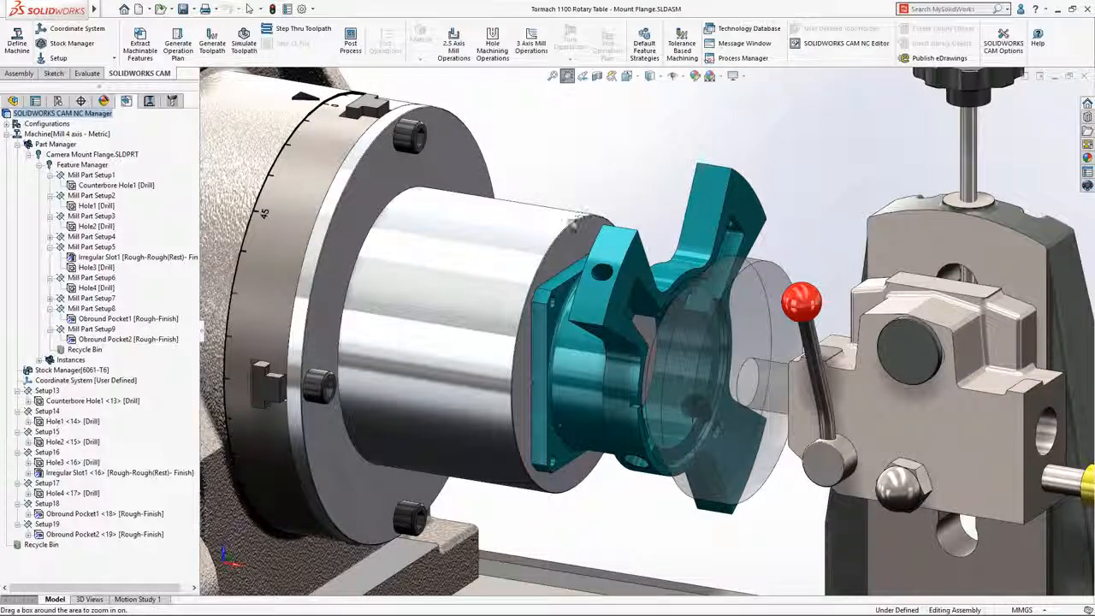
{"action": "left_click_drag", "start_coordinate": [469, 339], "coordinate": [651, 505]}
{"action": "key", "text": "Escape"}
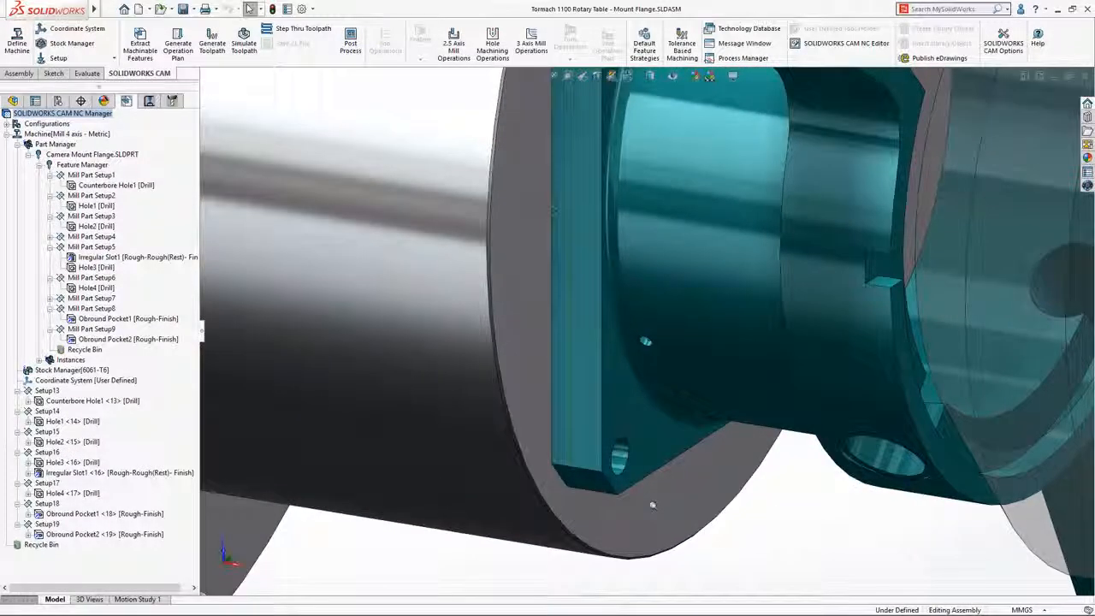
{"action": "right_click", "coordinate": [102, 228]}
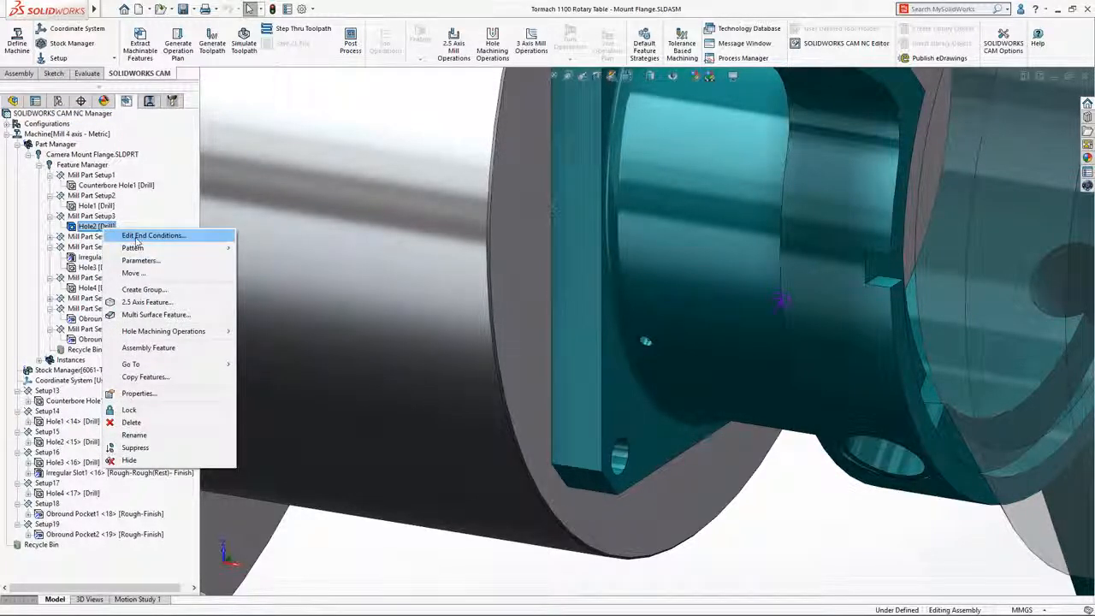
{"action": "left_click", "coordinate": [136, 237]}
{"action": "left_click", "coordinate": [108, 288]}
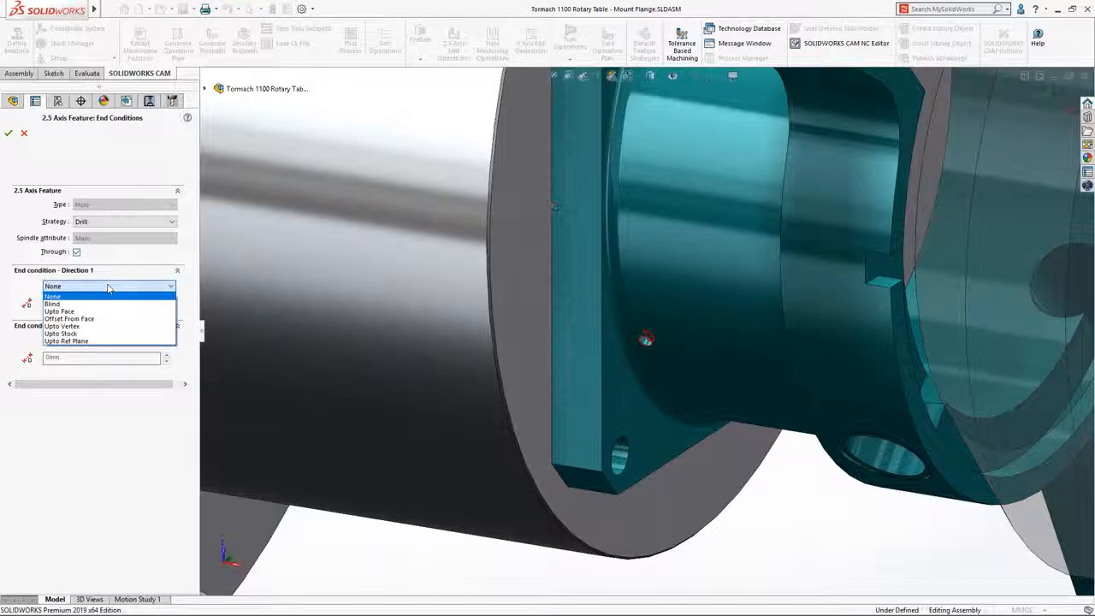
{"action": "left_click", "coordinate": [52, 304]}
{"action": "left_click", "coordinate": [73, 301]}
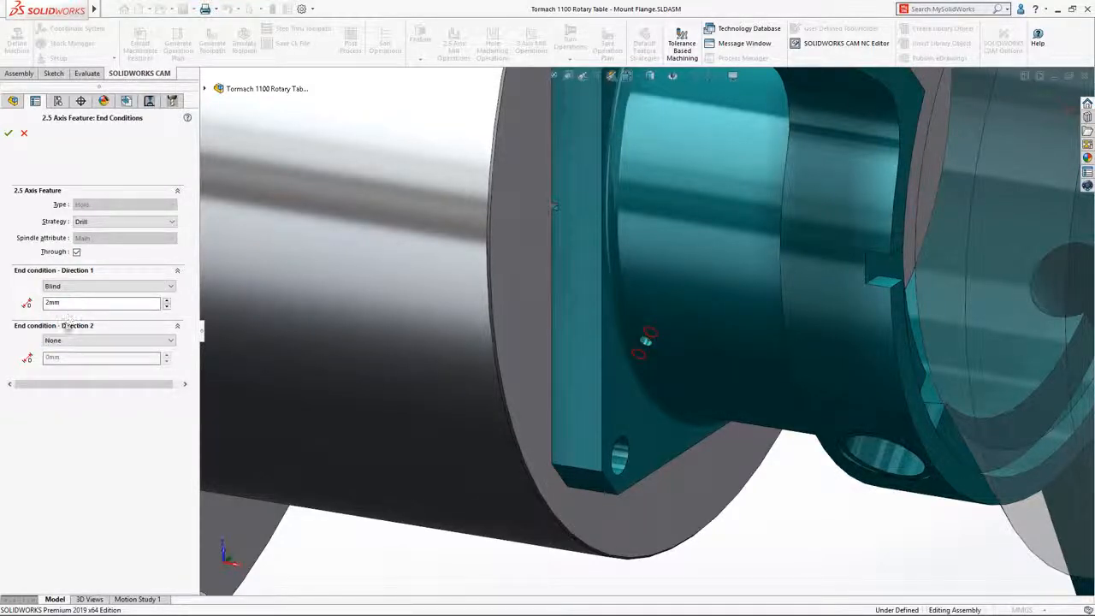
Set Hole2's Direction 2 end condition to Blind with a 3 mm depth and accept the end conditions.
{"action": "left_click", "coordinate": [65, 341]}
{"action": "left_click", "coordinate": [62, 355]}
{"action": "left_click", "coordinate": [62, 357]}
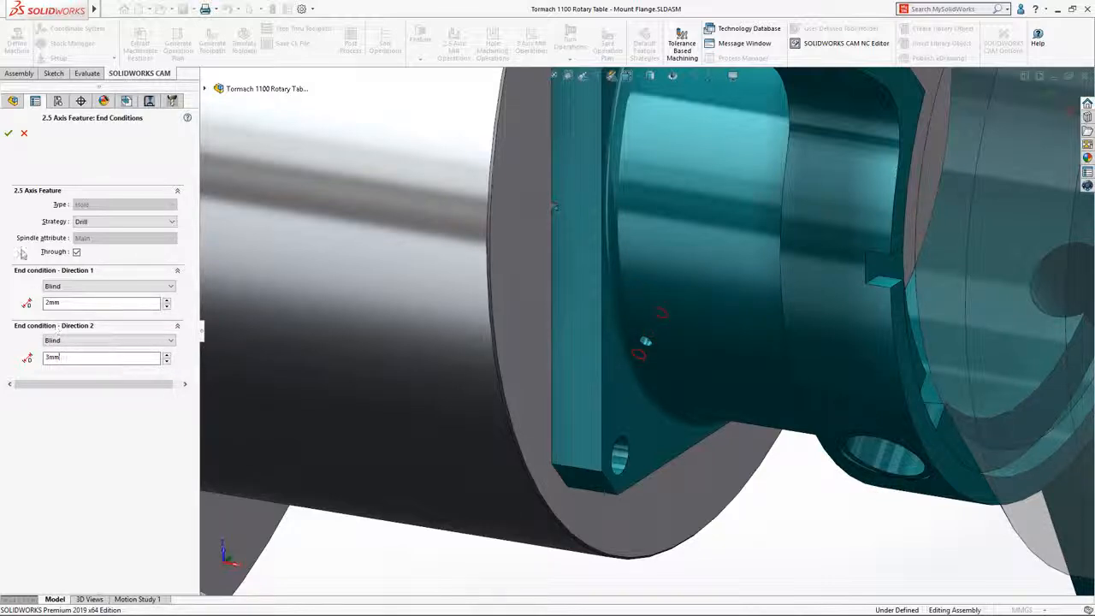
{"action": "left_click", "coordinate": [9, 134]}
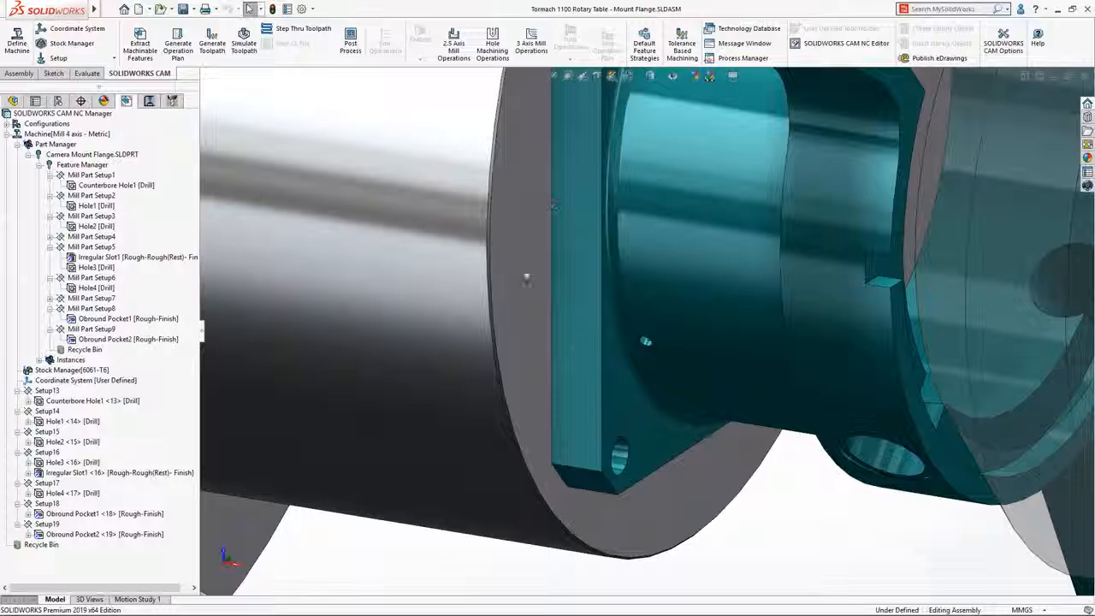
Open the Move Feature settings for Obround Pocket2 in Mill Part Setup9.
{"action": "scroll", "coordinate": [672, 271], "scroll_direction": "up", "scroll_amount": 3}
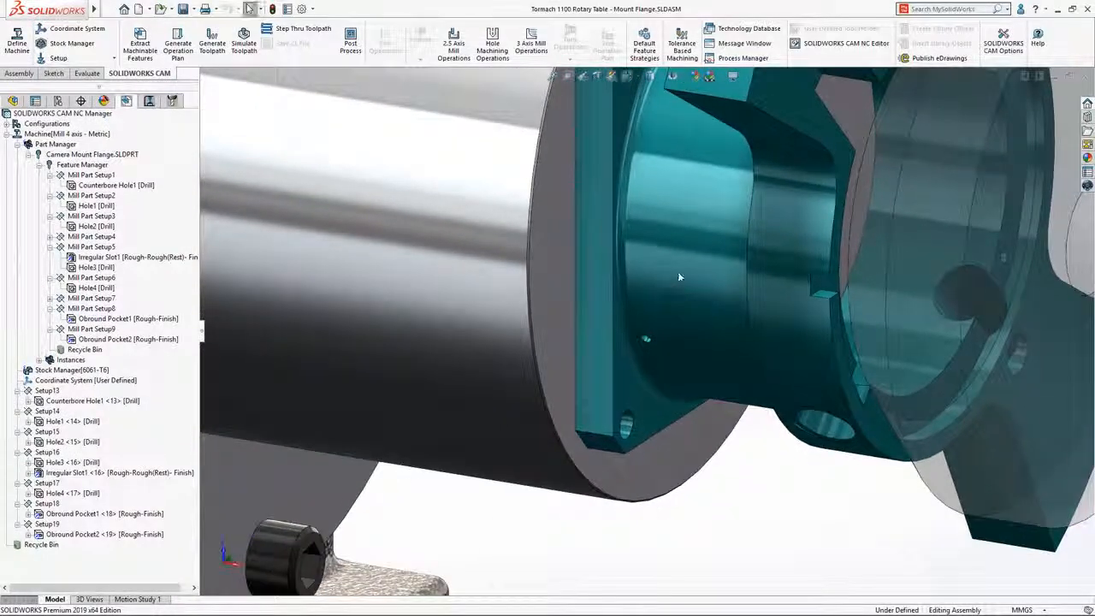
{"action": "middle_click_drag", "start_coordinate": [679, 276], "coordinate": [634, 486]}
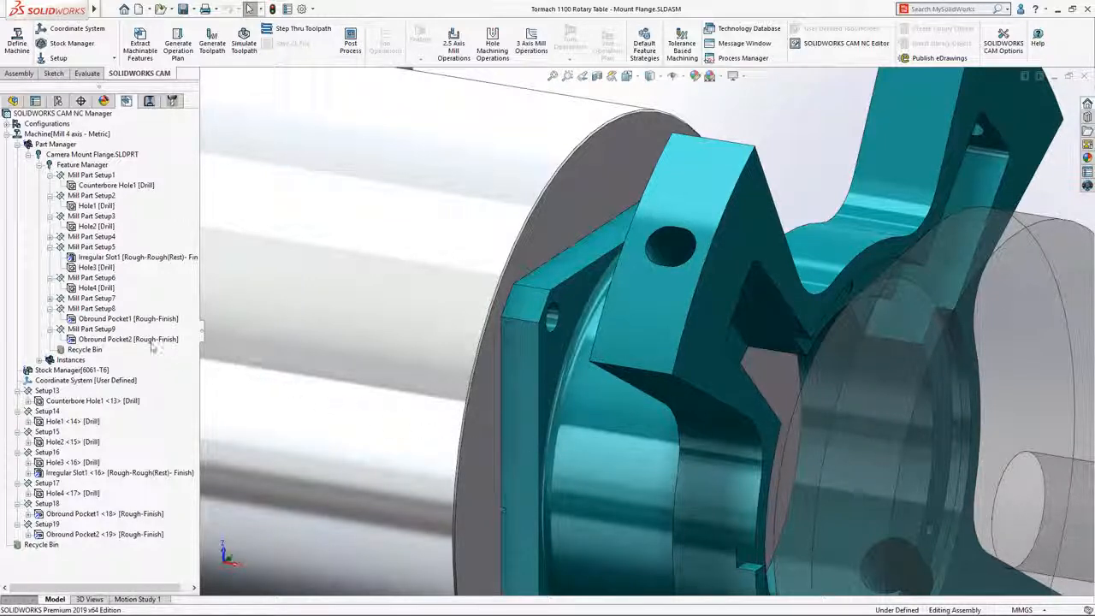
{"action": "right_click", "coordinate": [134, 339]}
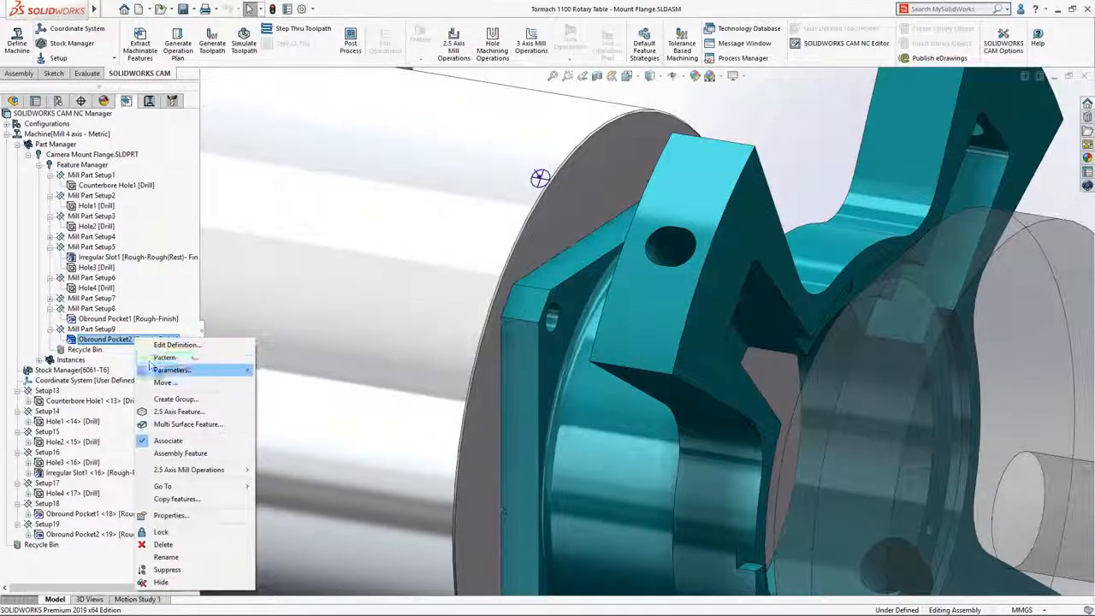
{"action": "left_click", "coordinate": [163, 382]}
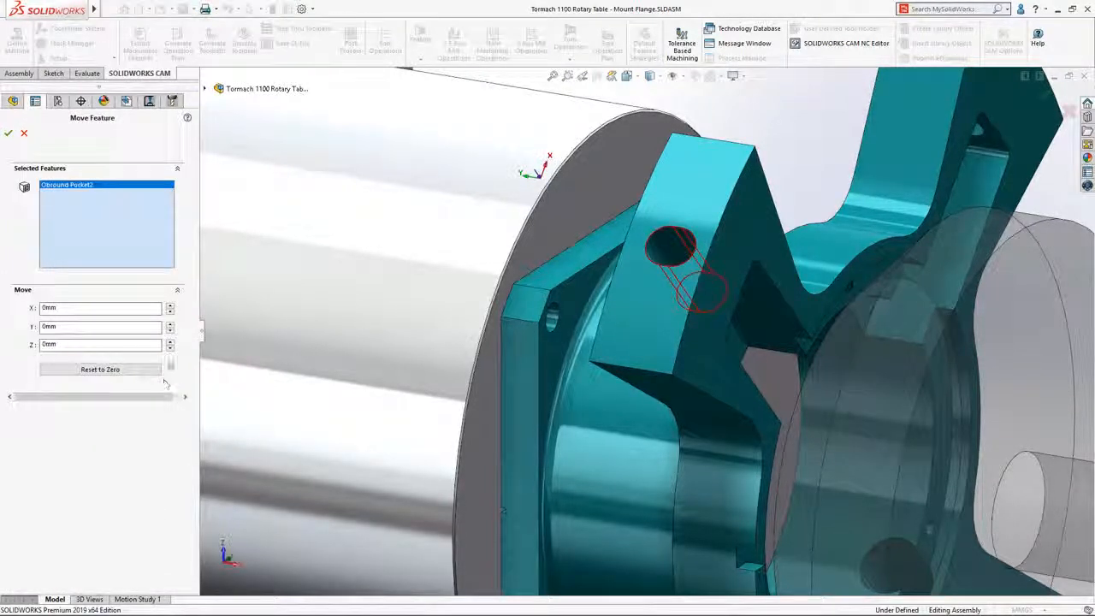
Try X offsets of 3 mm and -3 mm for Obround Pocket2.
{"action": "left_click", "coordinate": [169, 309]}
{"action": "left_click", "coordinate": [170, 309]}
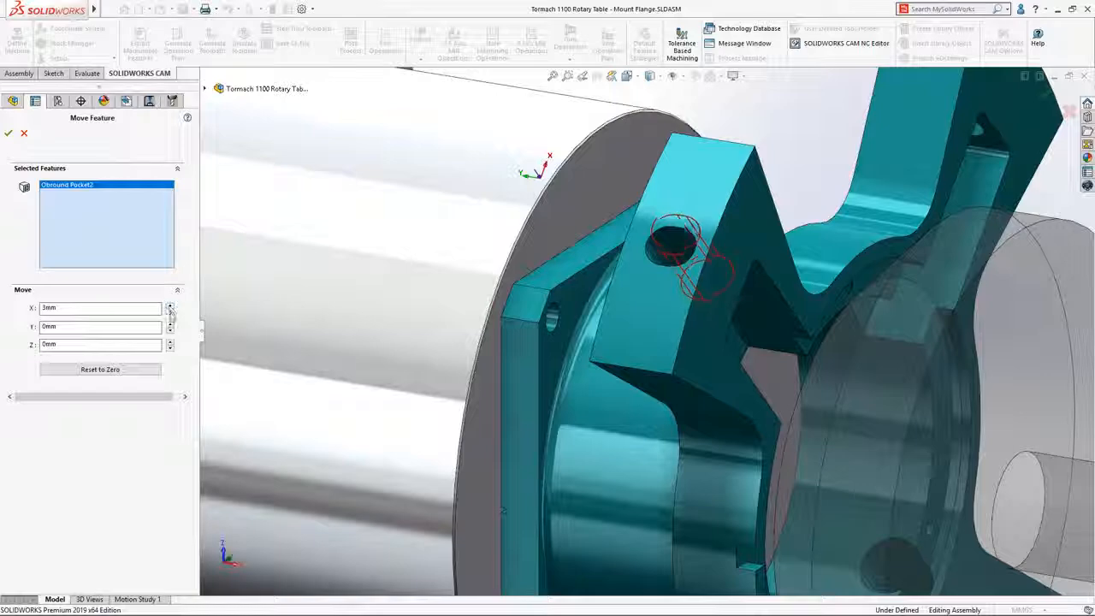
{"action": "left_click", "coordinate": [170, 314]}
{"action": "left_click", "coordinate": [170, 314]}
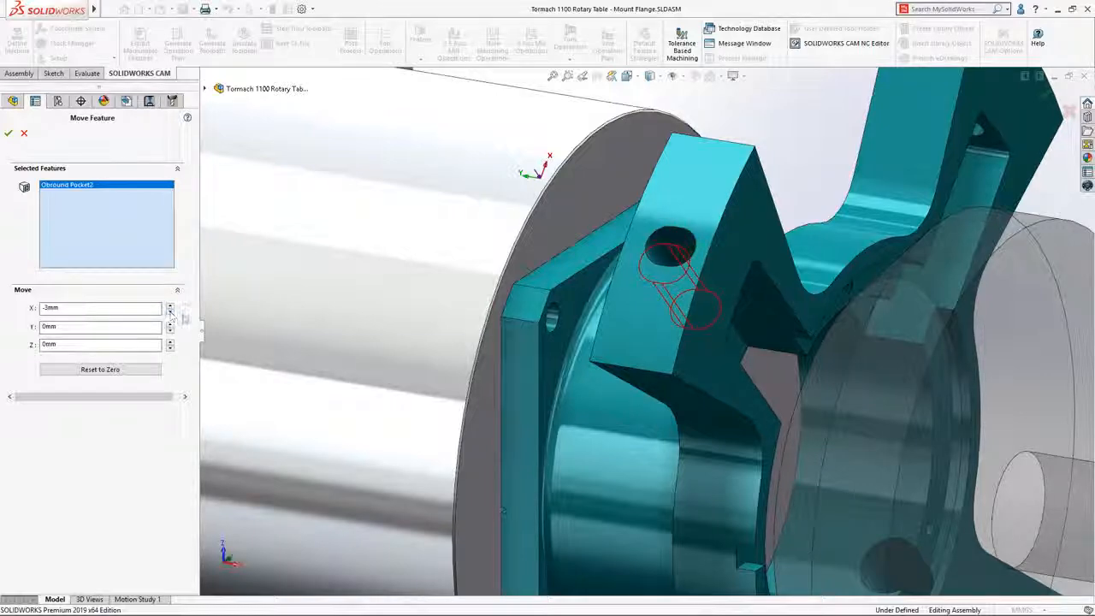
Set the X move of Obround Pocket2 to 0.5 mm, accept the move and regenerate its toolpath.
{"action": "mouse_move", "coordinate": [657, 330]}
{"action": "middle_mouse_down"}
{"action": "mouse_move", "coordinate": [583, 321]}
{"action": "mouse_move", "coordinate": [653, 334]}
{"action": "middle_mouse_up"}
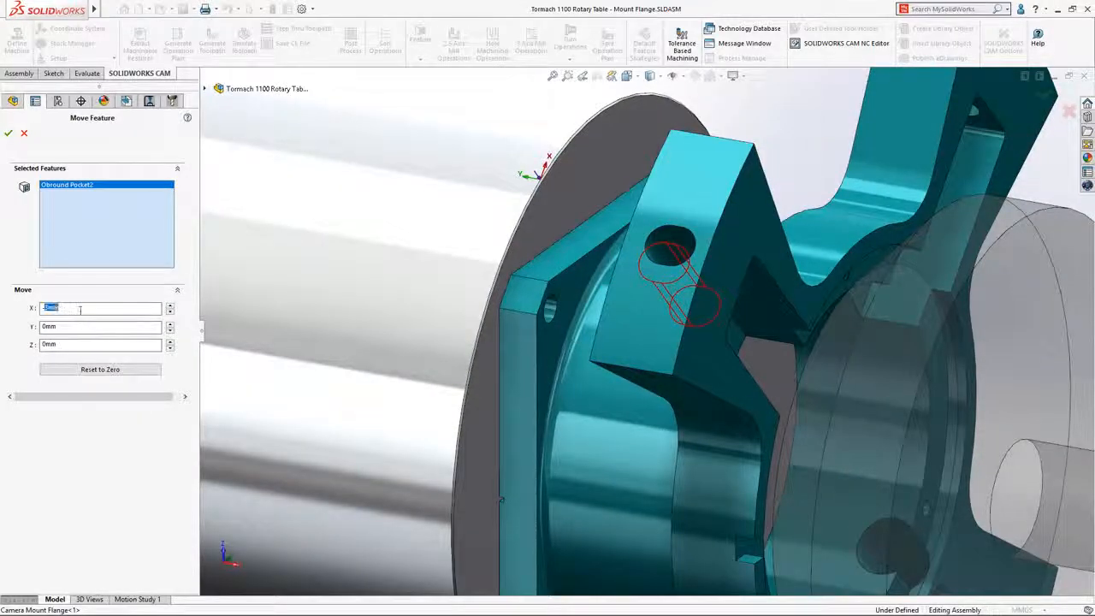
{"action": "type", "text": "0.5"}
{"action": "key", "text": "Return"}
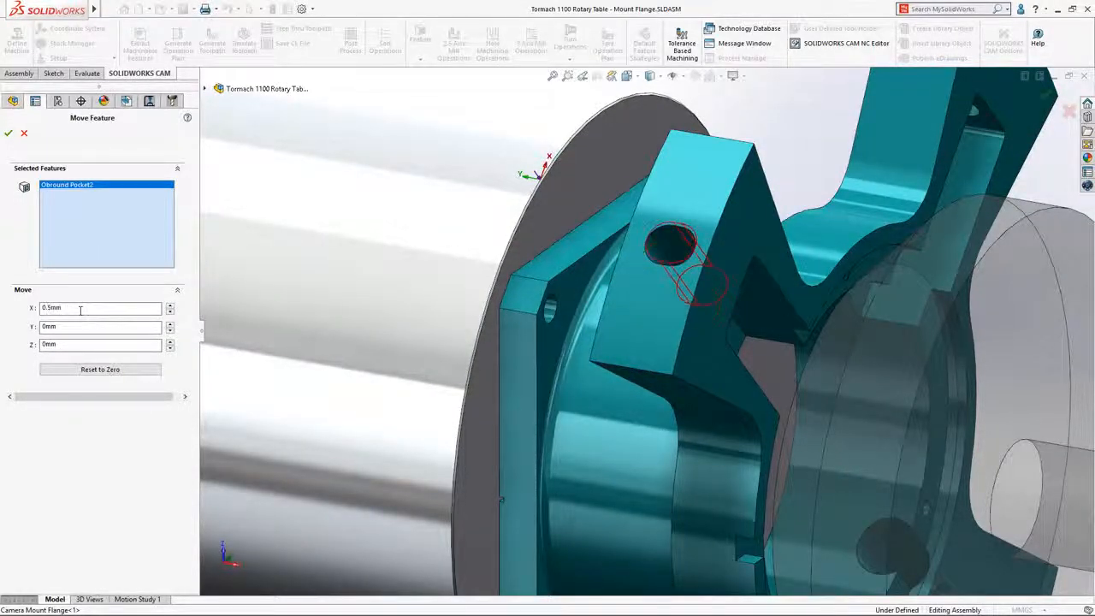
{"action": "left_click", "coordinate": [10, 135]}
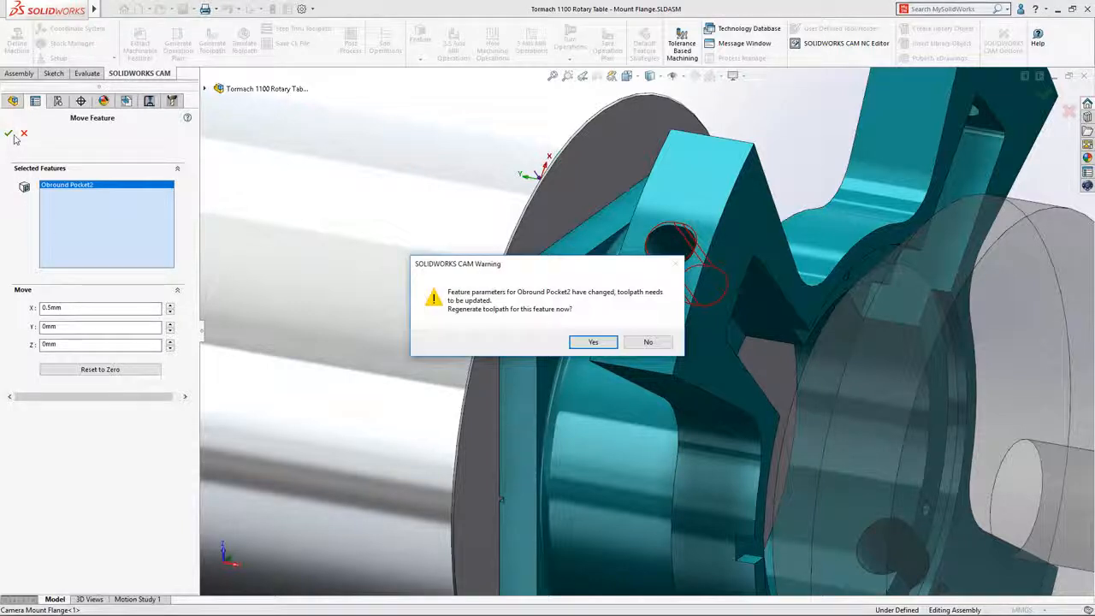
{"action": "left_click", "coordinate": [590, 343]}
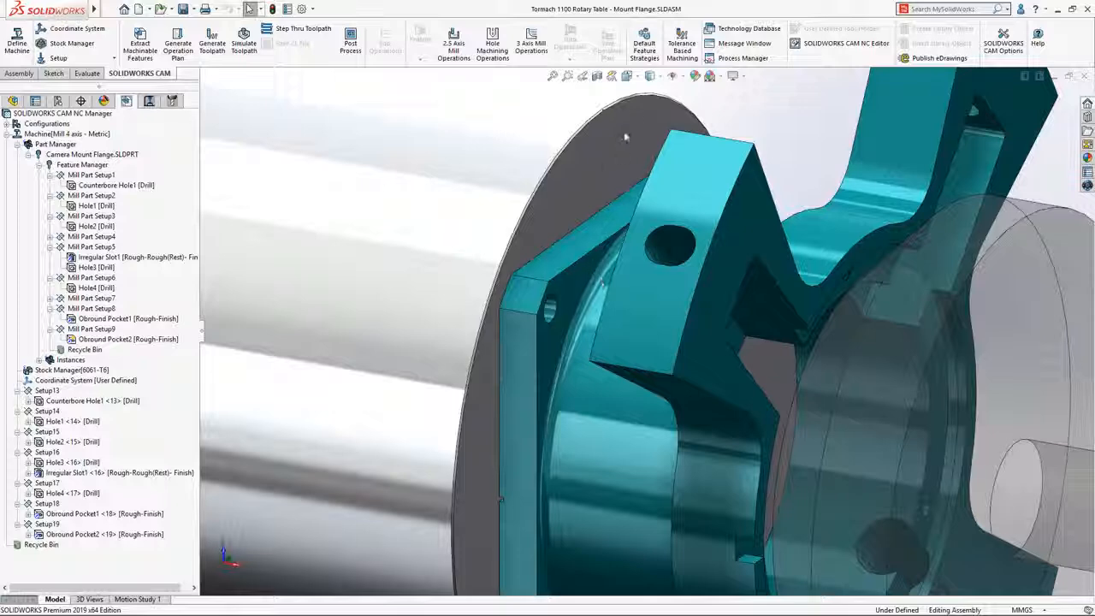
Switch to the saved STOCK view and run the toolpath simulation for the camera mount flange.
{"action": "left_click", "coordinate": [636, 78]}
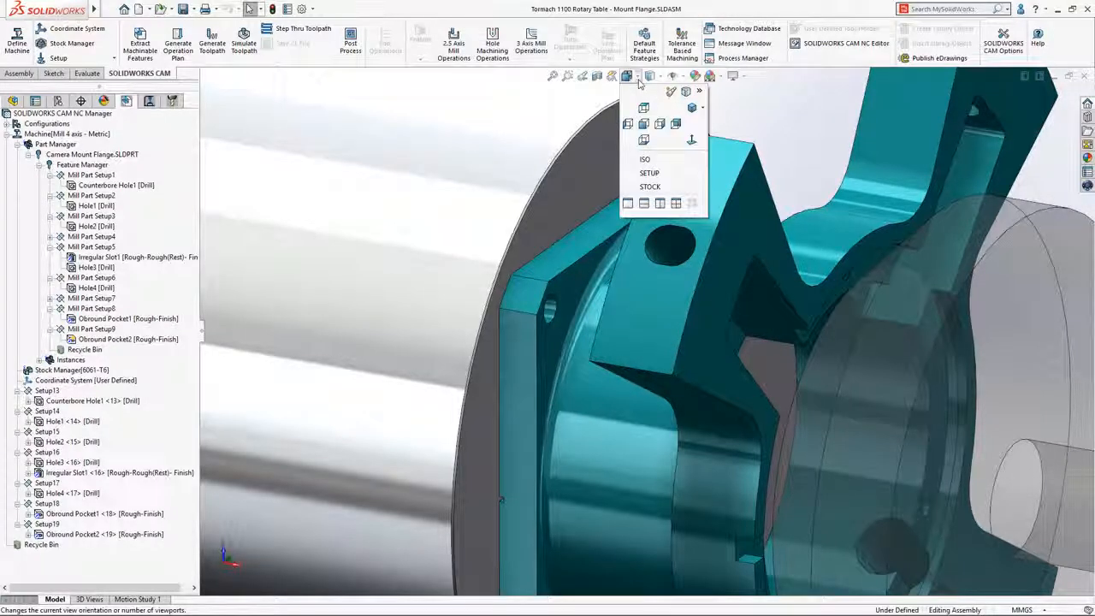
{"action": "left_click", "coordinate": [651, 186]}
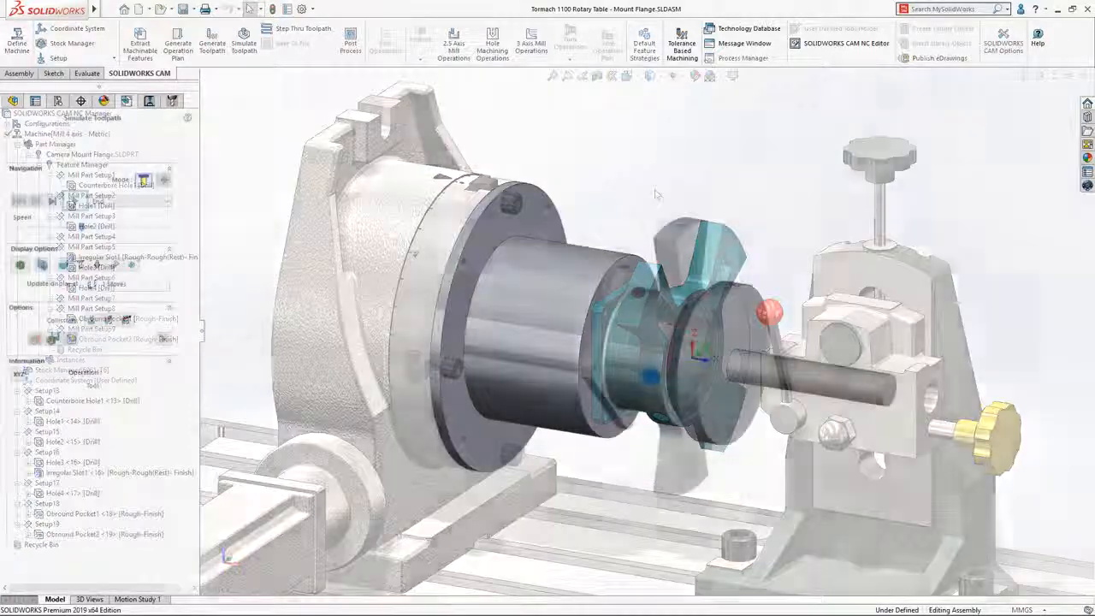
{"action": "left_click", "coordinate": [73, 200]}
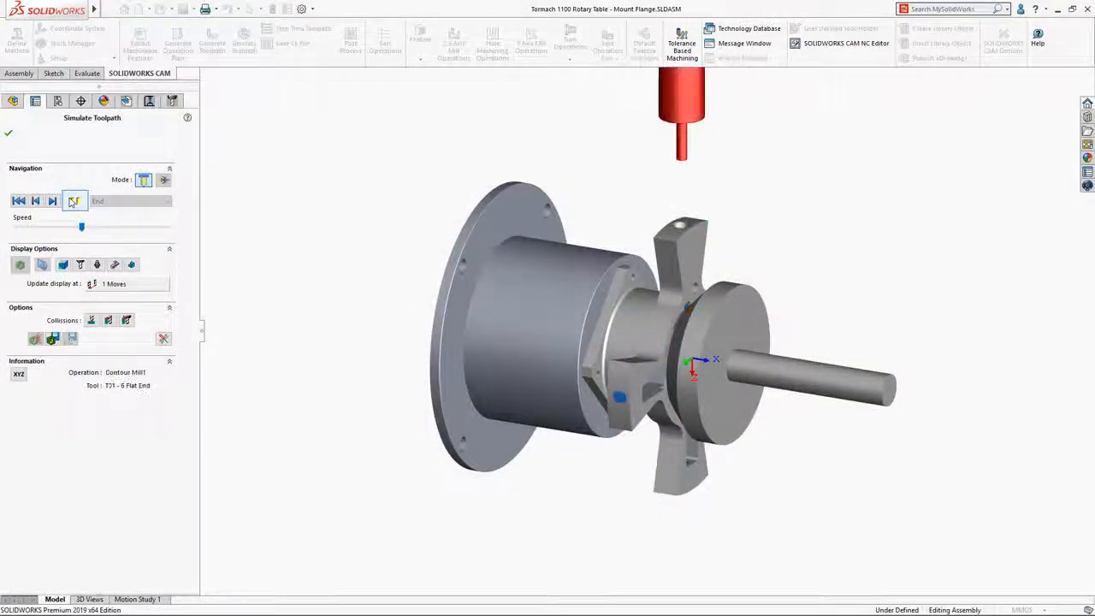